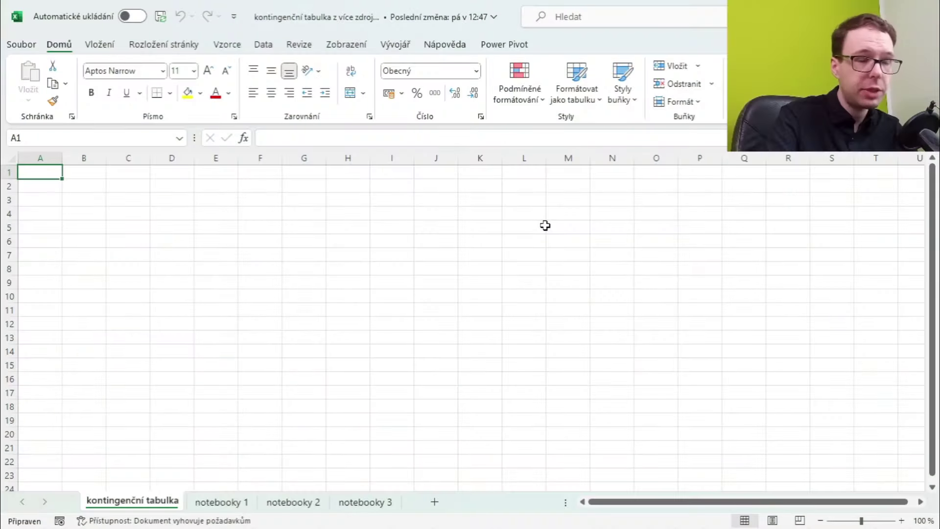
- Flip through the notebooky 1, 2 and 3 sheets, then return to notebooky 1
click(222, 502)
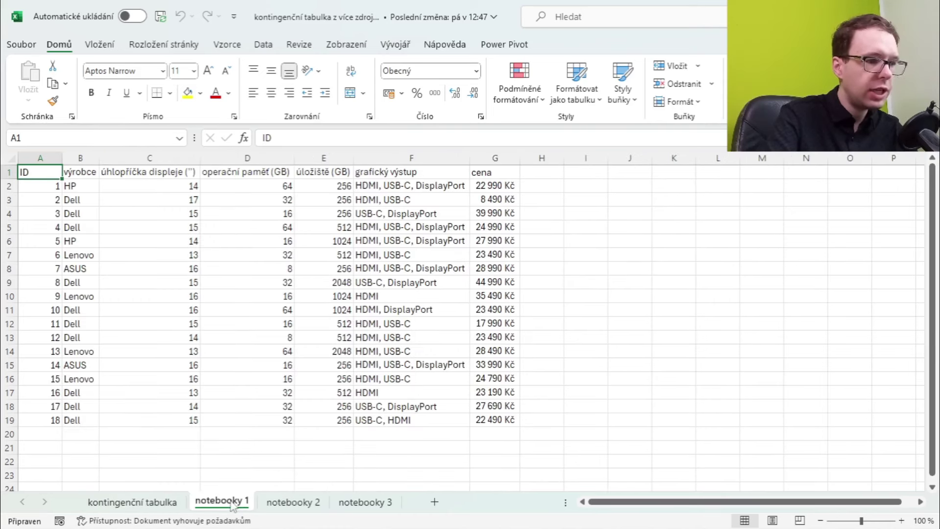
click(293, 504)
click(346, 504)
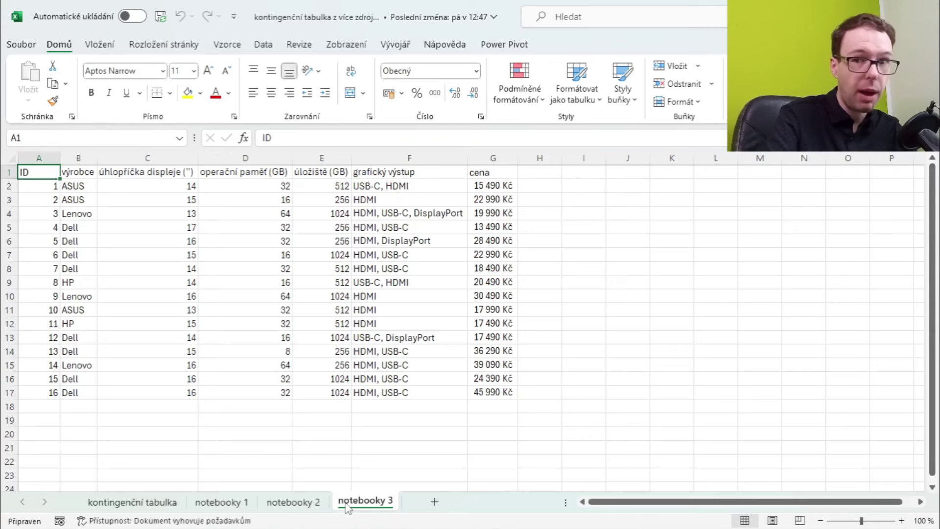
click(214, 505)
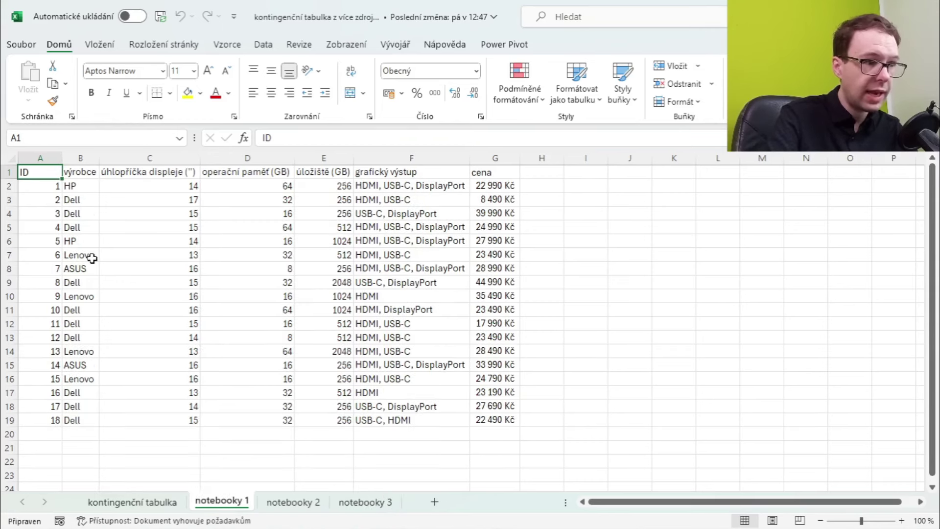
- Highlight the ID, výrobce, diagonal, operační paměť, úložiště, grafický výstup and cena columns in turn
click(40, 158)
click(80, 158)
click(122, 158)
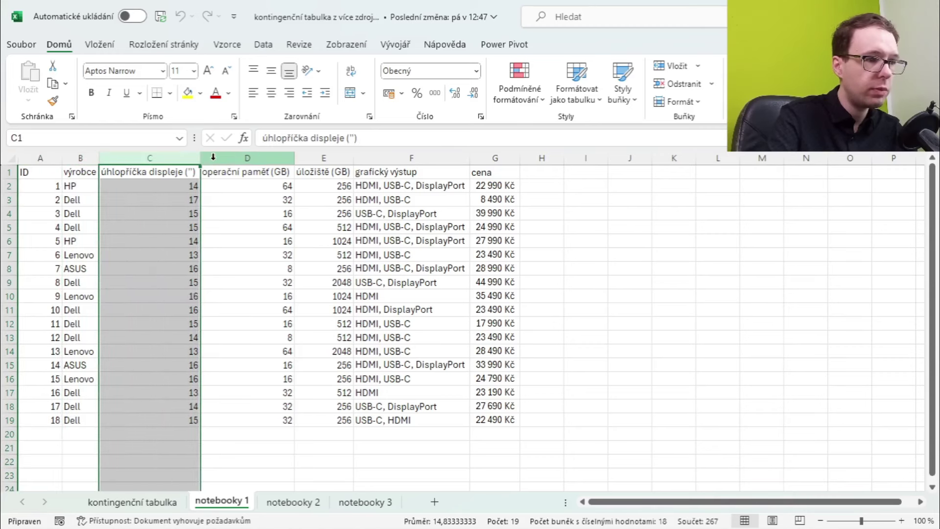
click(229, 156)
click(323, 158)
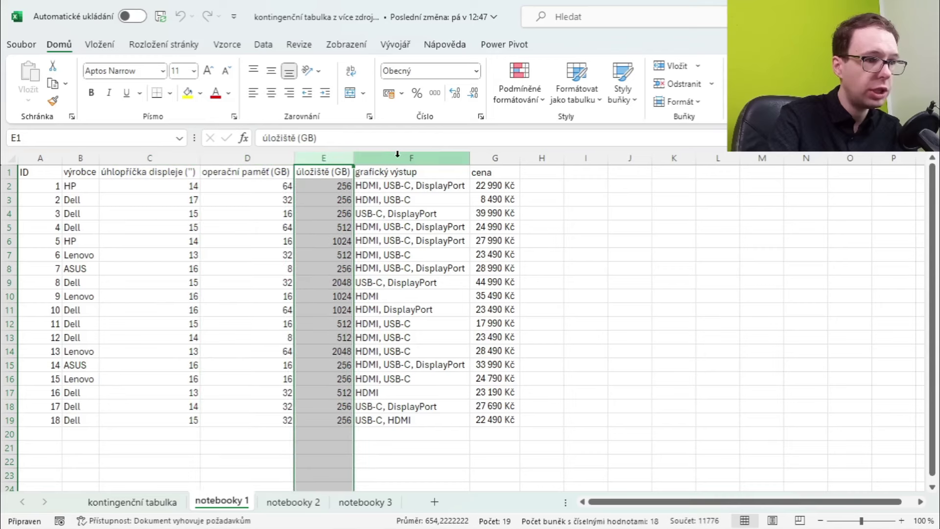
click(397, 158)
click(492, 157)
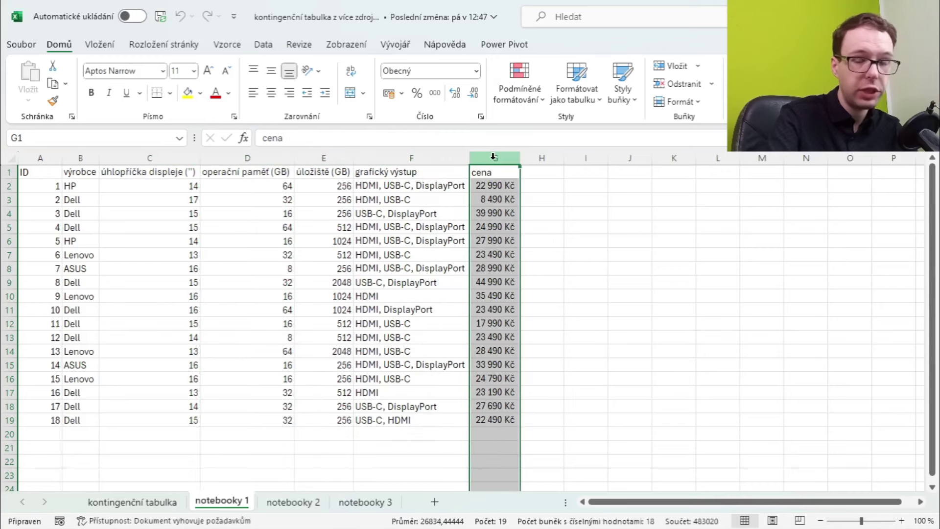
click(314, 364)
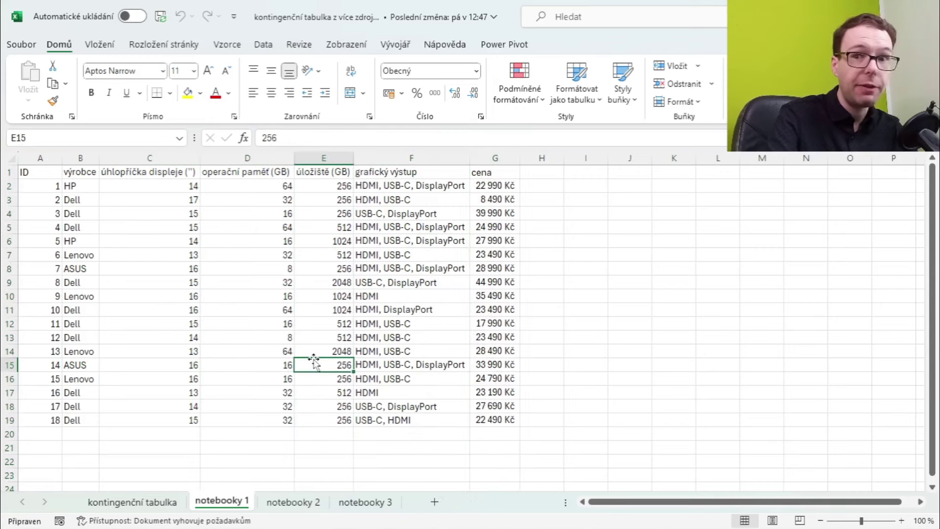
- Highlight the first few laptop record rows one by one
click(10, 185)
click(7, 200)
click(4, 214)
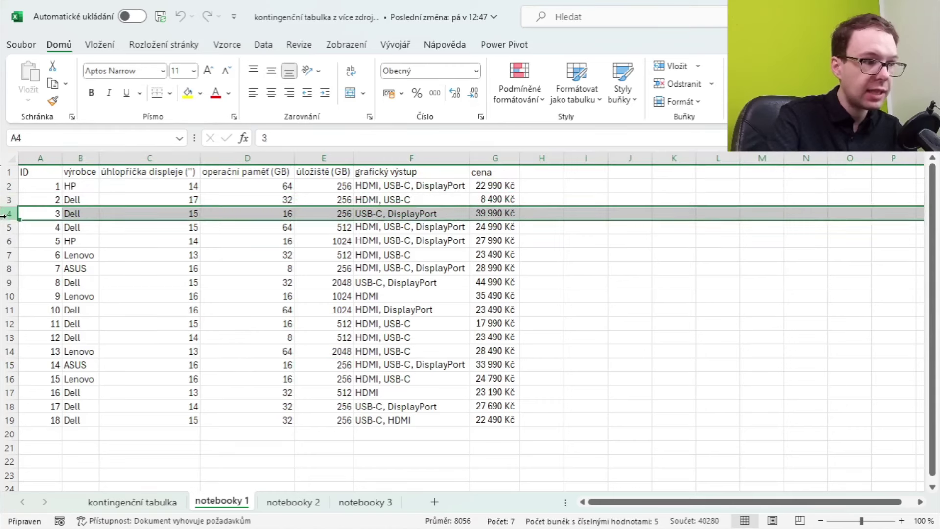
click(5, 227)
click(289, 290)
- Review the notebooky 2 and notebooky 3 sheets, ending back on notebooky 1
click(294, 502)
click(367, 502)
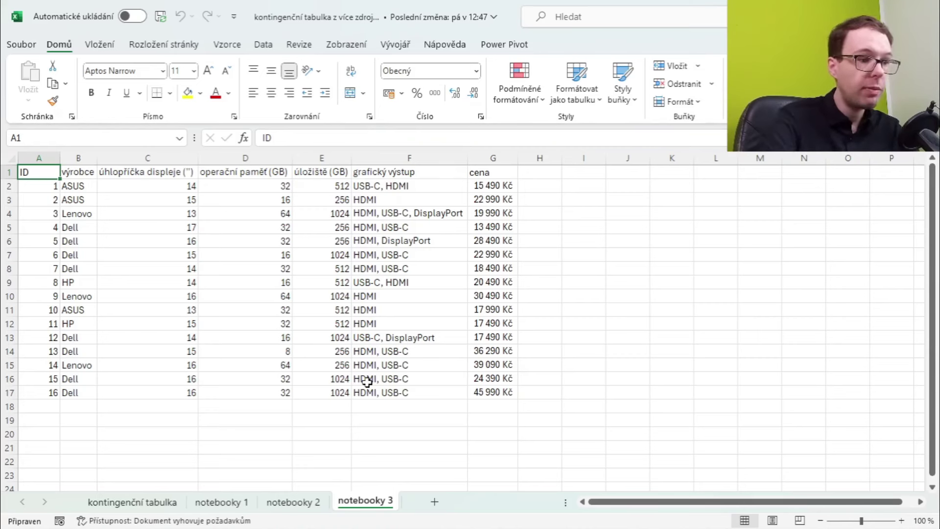
click(245, 502)
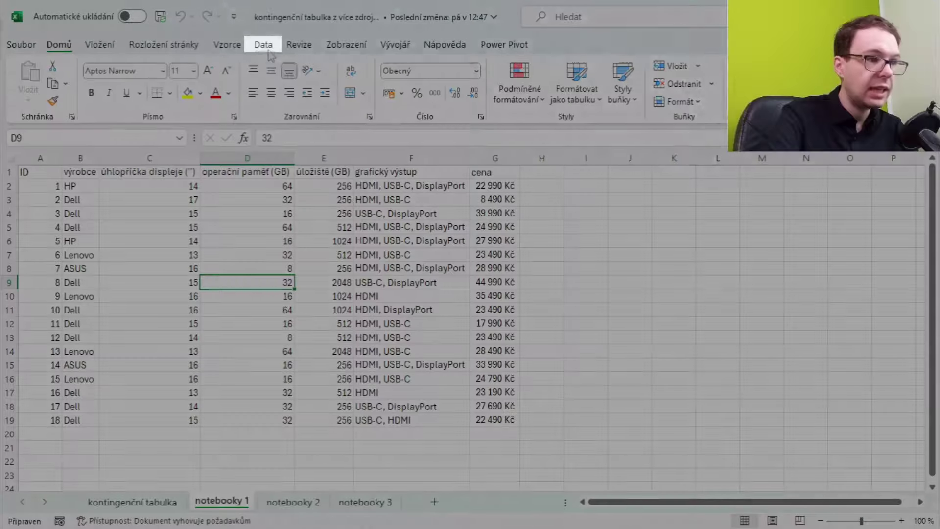
- Turn the notebooky 1 range into a table with headers and open it in Power Query as Tabulka1
click(264, 44)
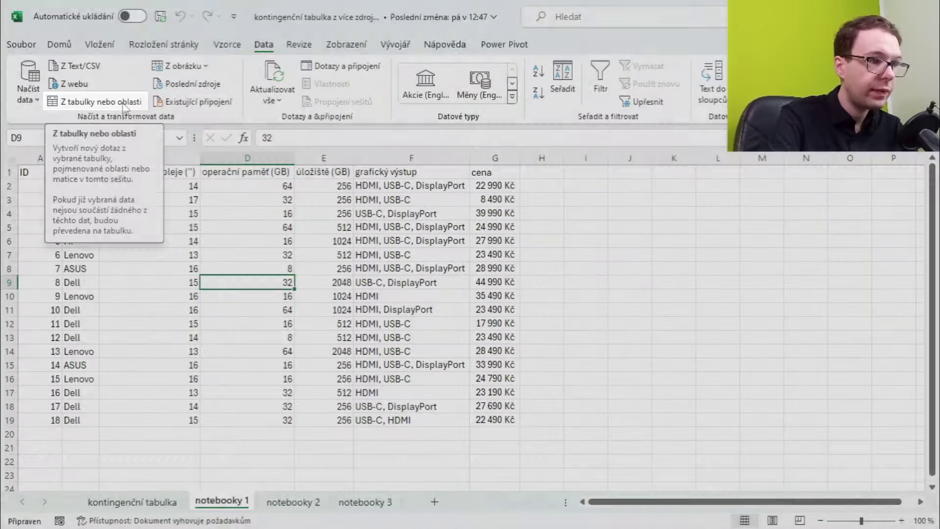
click(122, 102)
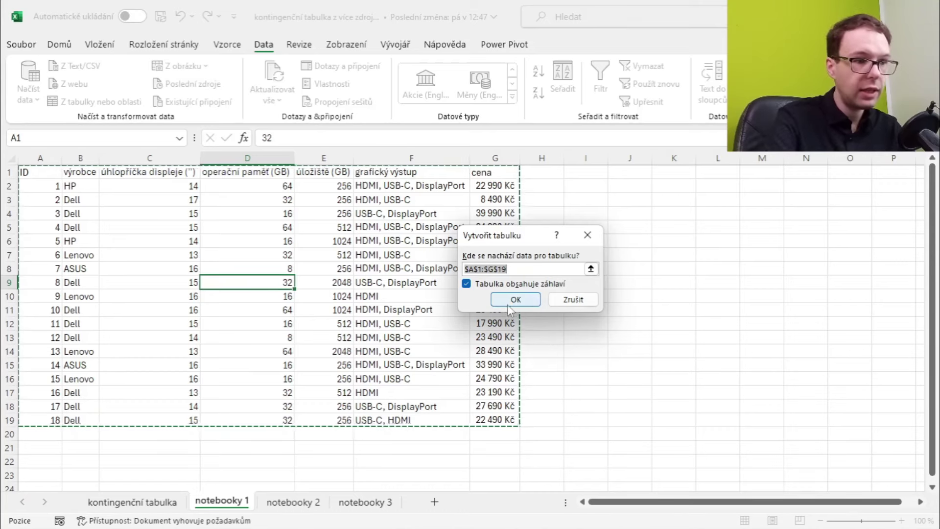
click(531, 301)
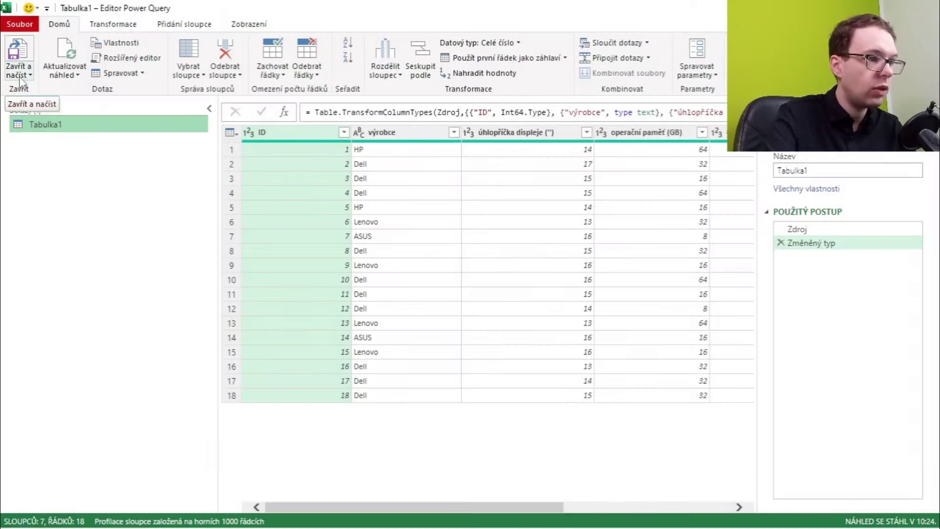
- Load Tabulka1 as a connection only, then bring up the notebooky 2 sheet
click(20, 76)
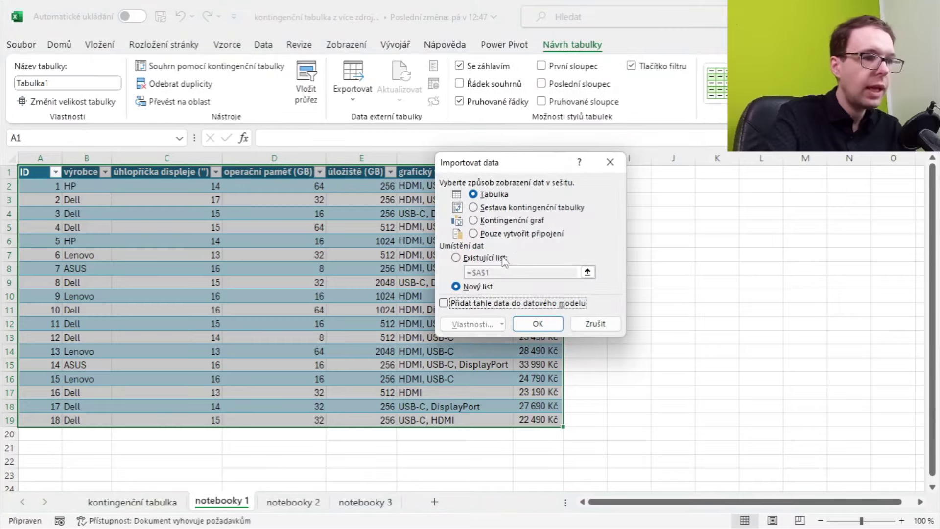
click(497, 235)
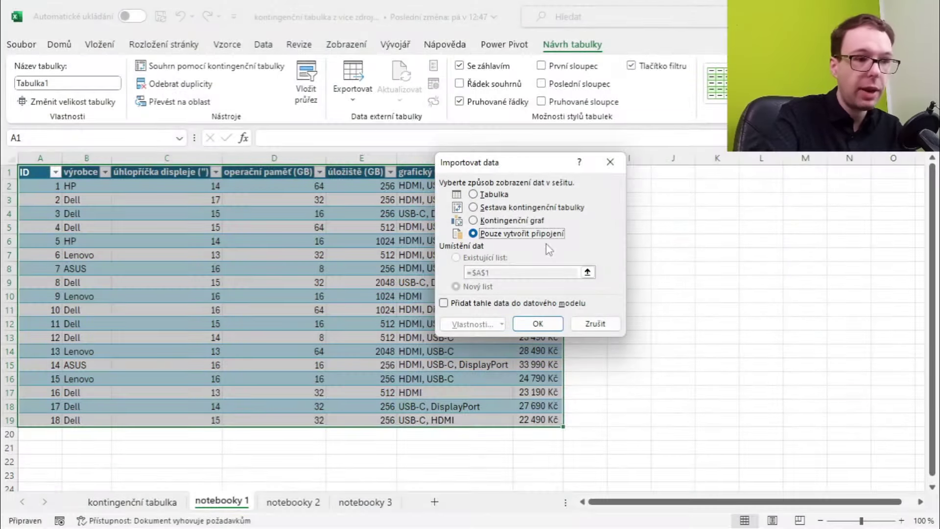
click(544, 329)
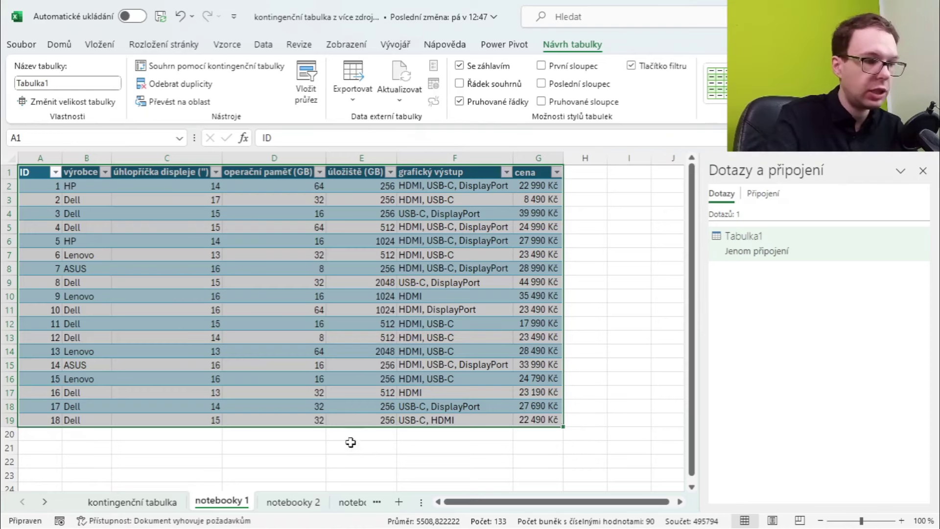
click(293, 502)
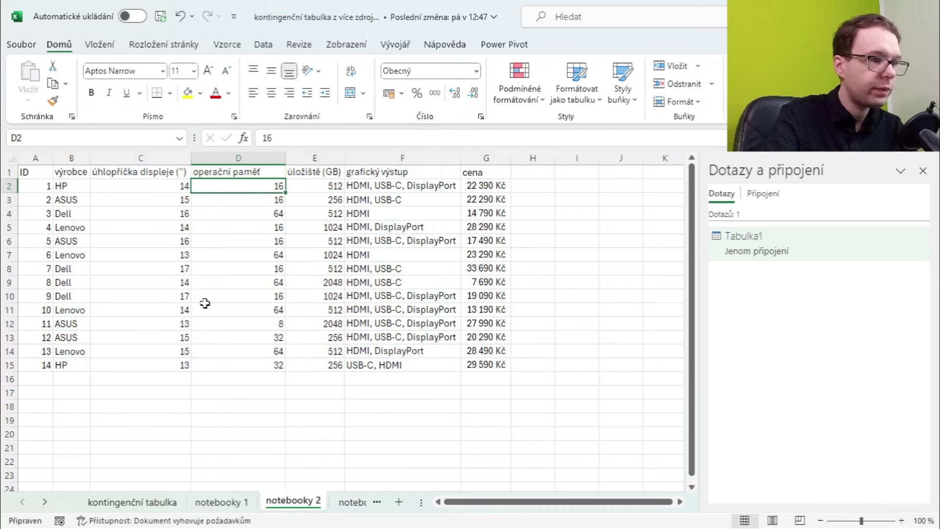
- Send the notebooky 2 range A1:G15 to Power Query and name the query notebooky2
click(258, 47)
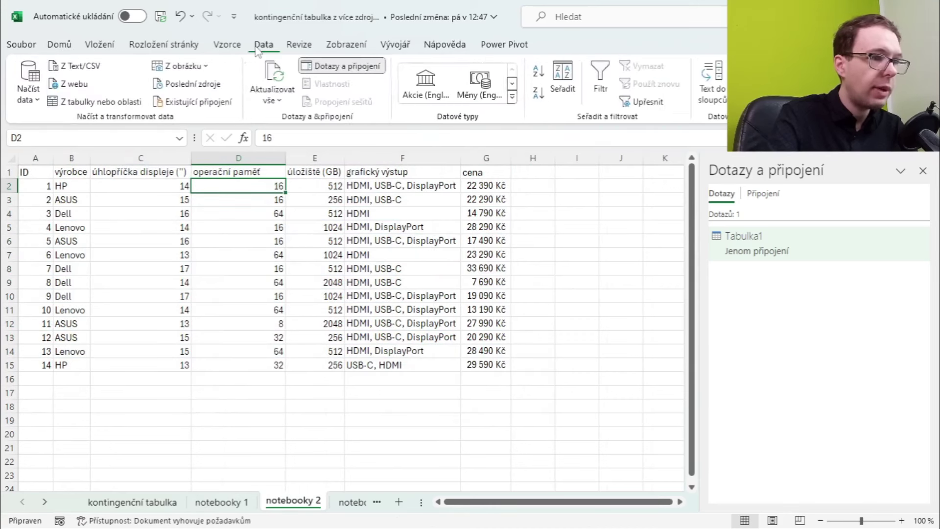
click(78, 102)
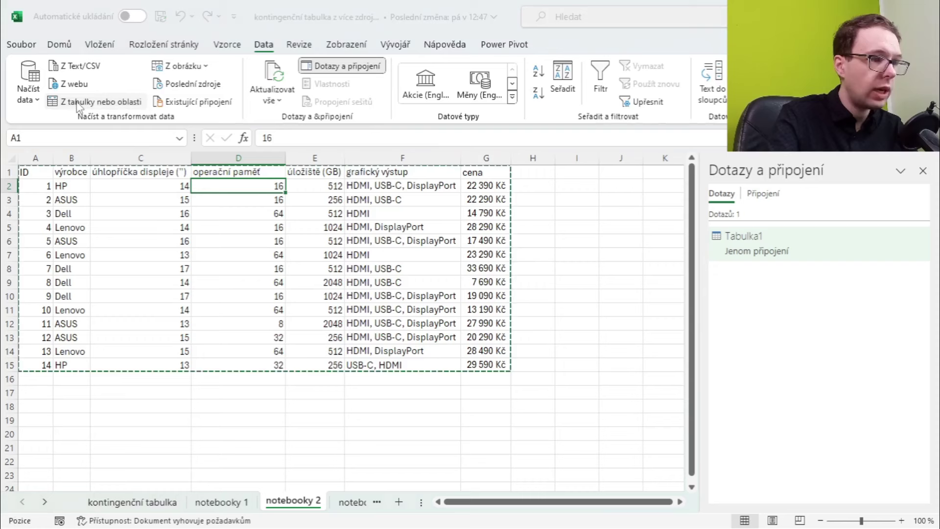
click(515, 300)
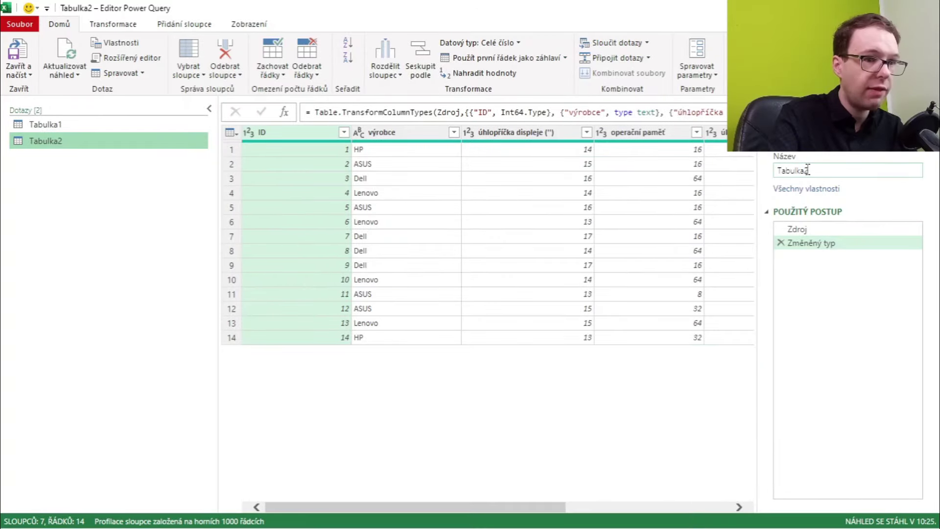
click(808, 170)
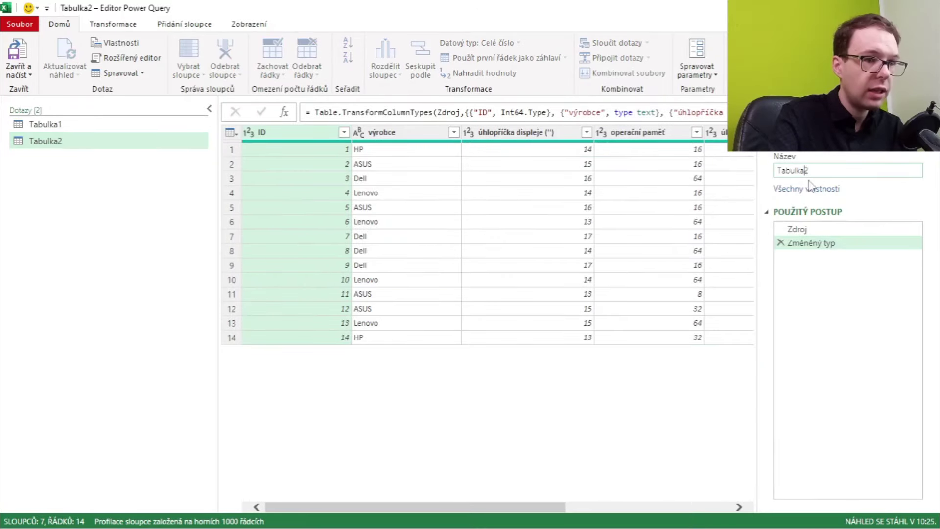
key(BackSpace)
key(BackSpace)
key(BackSpace)
key(BackSpace)
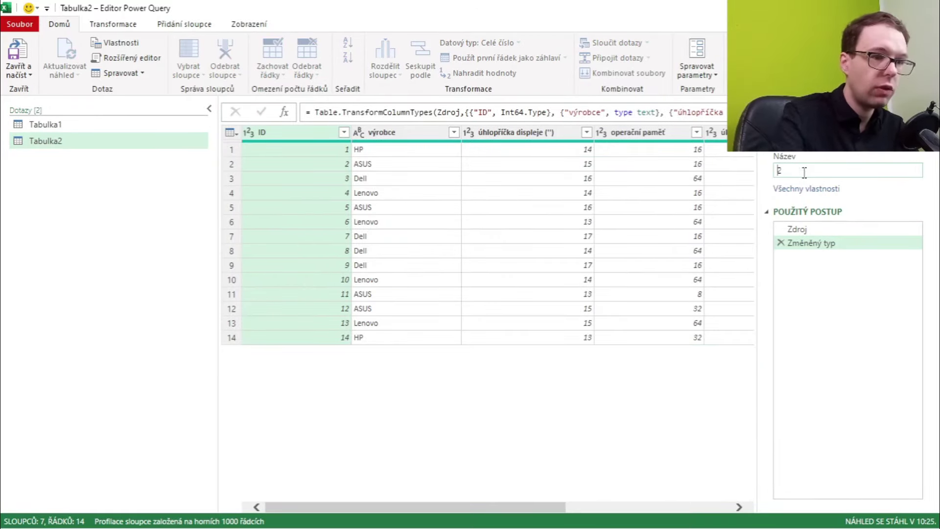
text(notebooky)
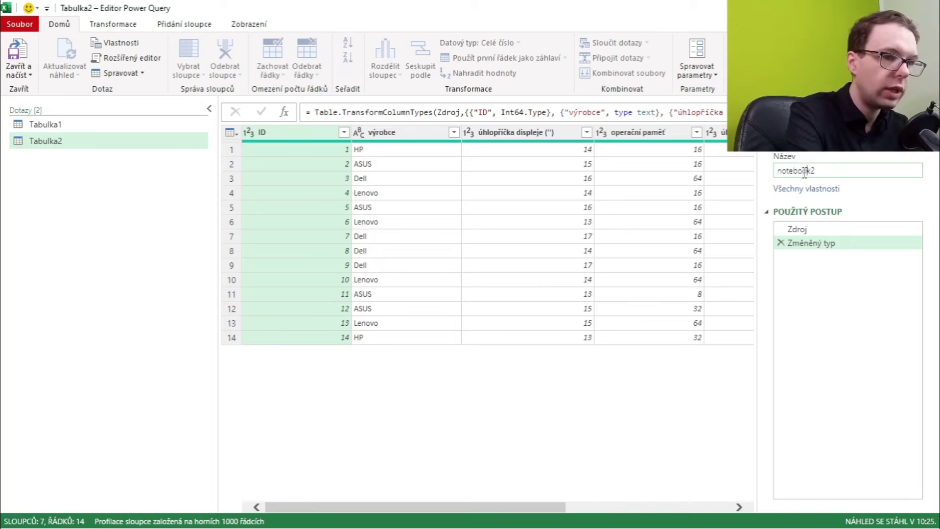
key(Return)
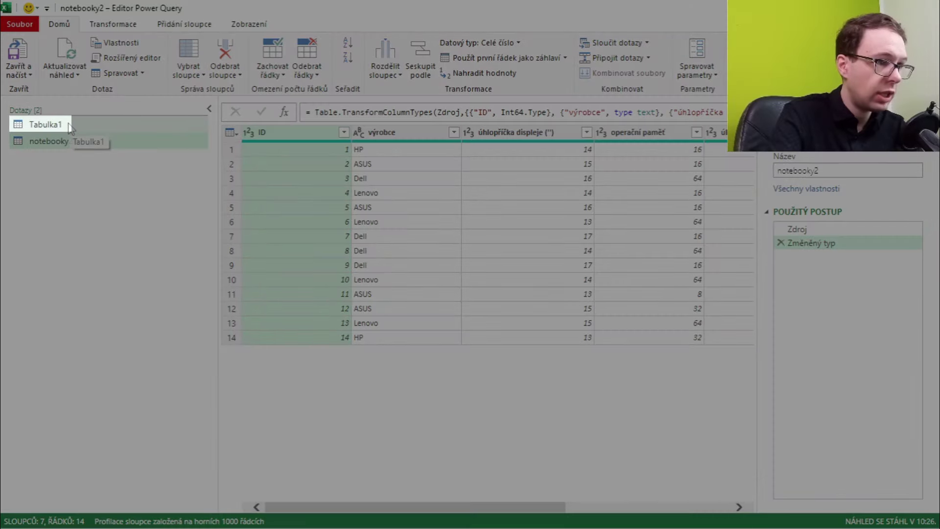
- Rename the Tabulka1 query to notebooky1
click(68, 126)
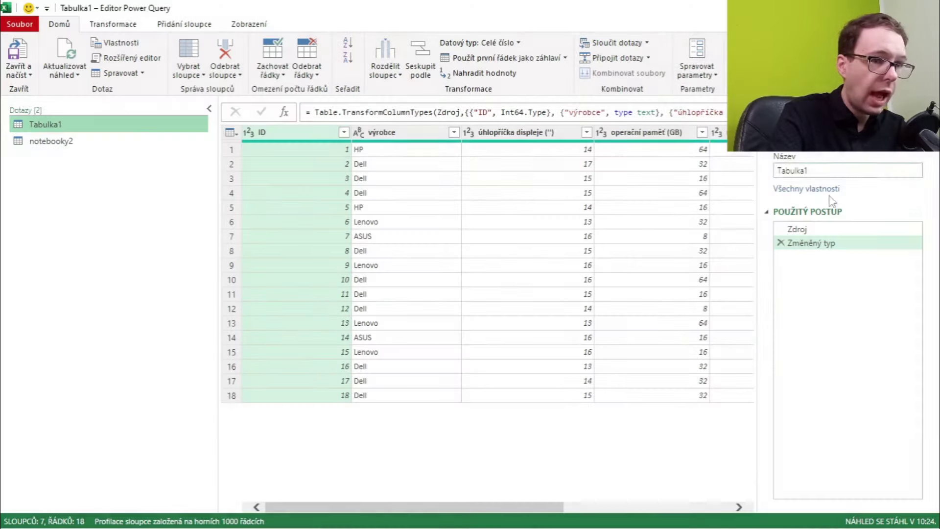
double_click(804, 169)
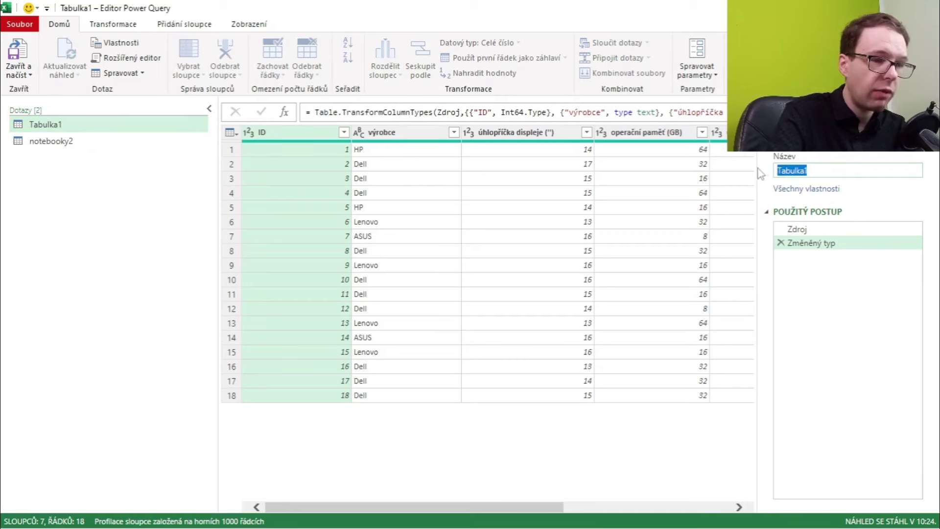
text(notebooky1)
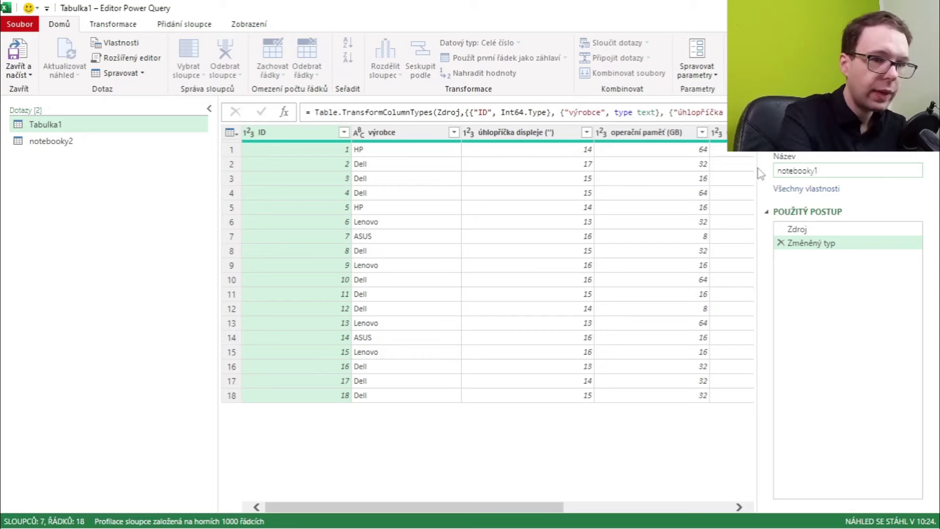
key(Return)
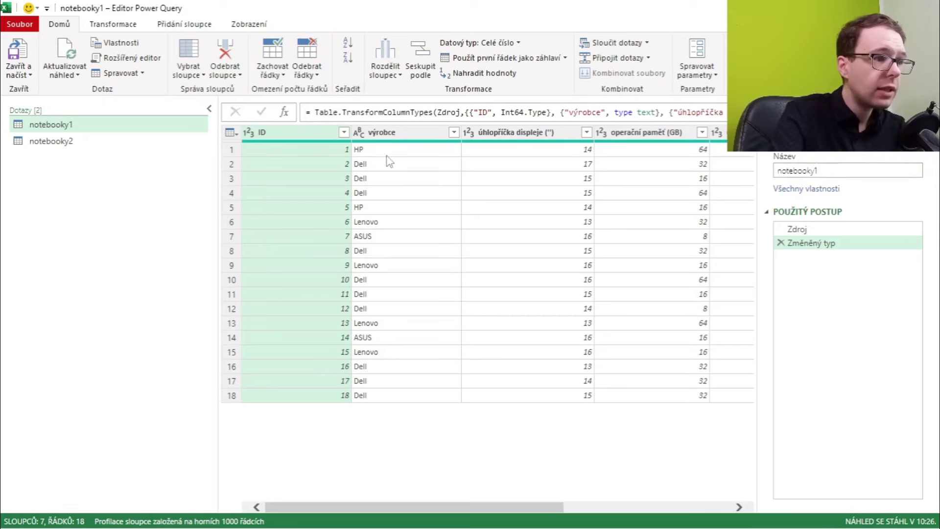
- Load notebooky2 as a connection only and bring up the notebooky 3 sheet
click(19, 75)
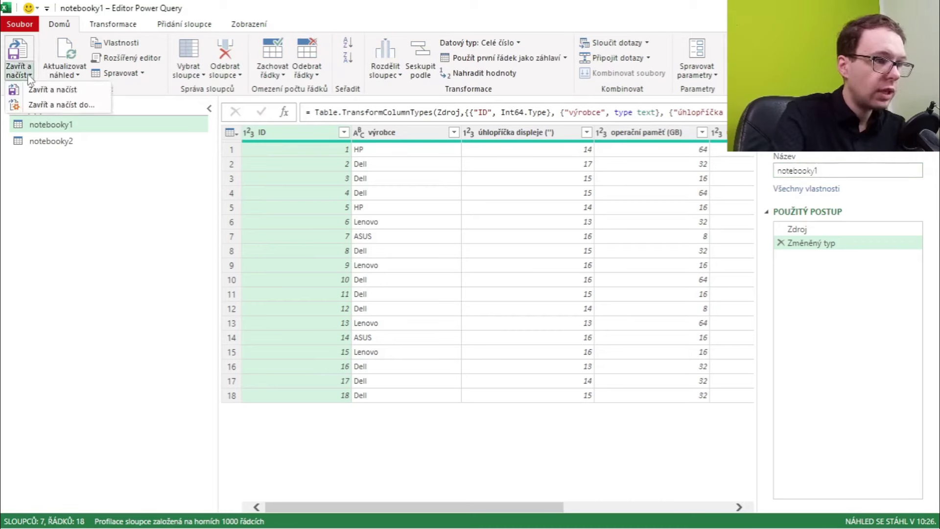
click(49, 106)
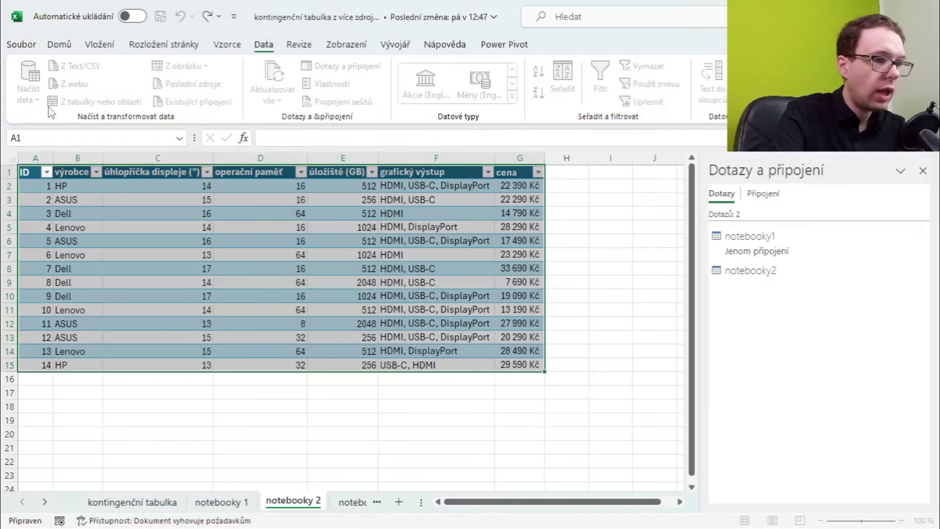
click(521, 233)
click(538, 324)
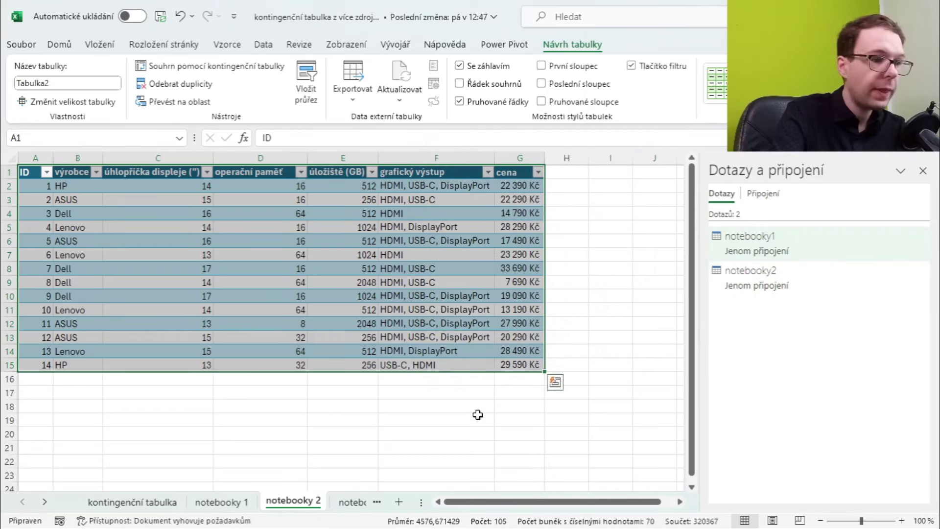
click(352, 501)
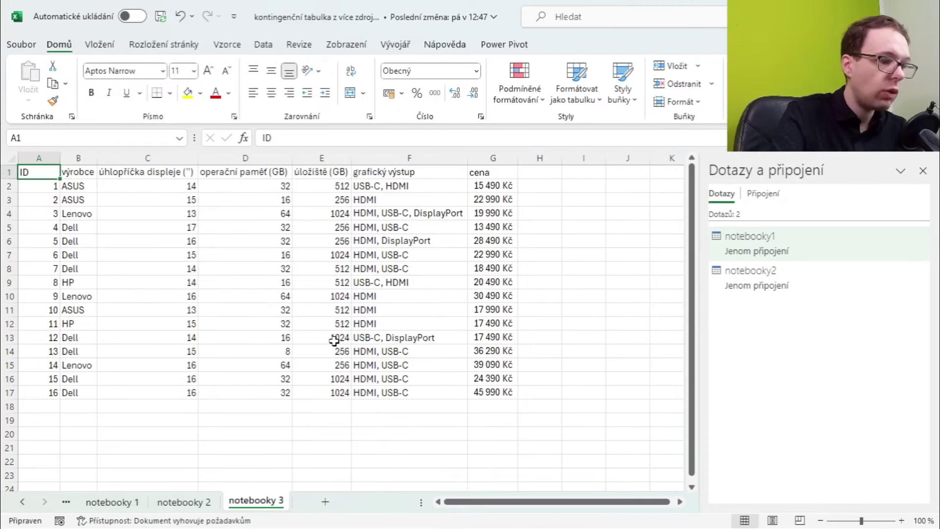
- Send the notebooky 3 range to Power Query and rename query Tabulka3 to notebooky3
click(263, 45)
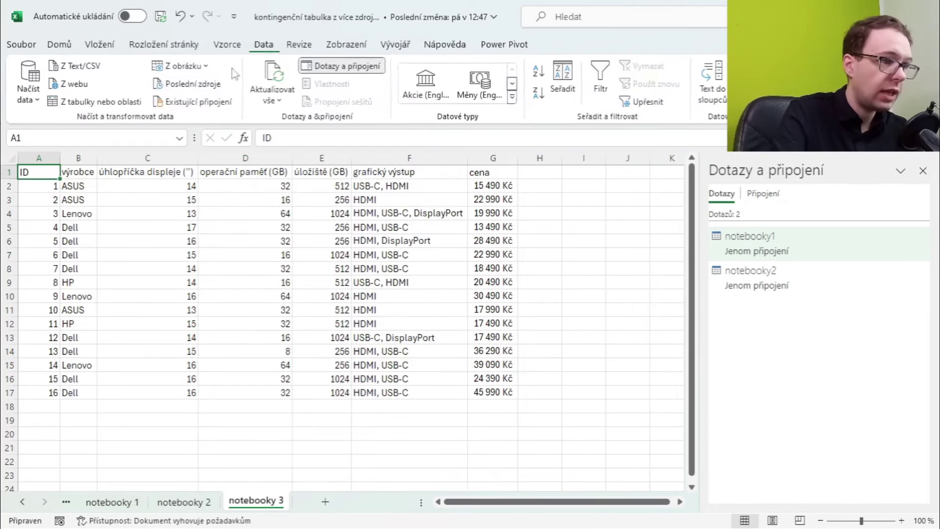
click(96, 102)
click(535, 300)
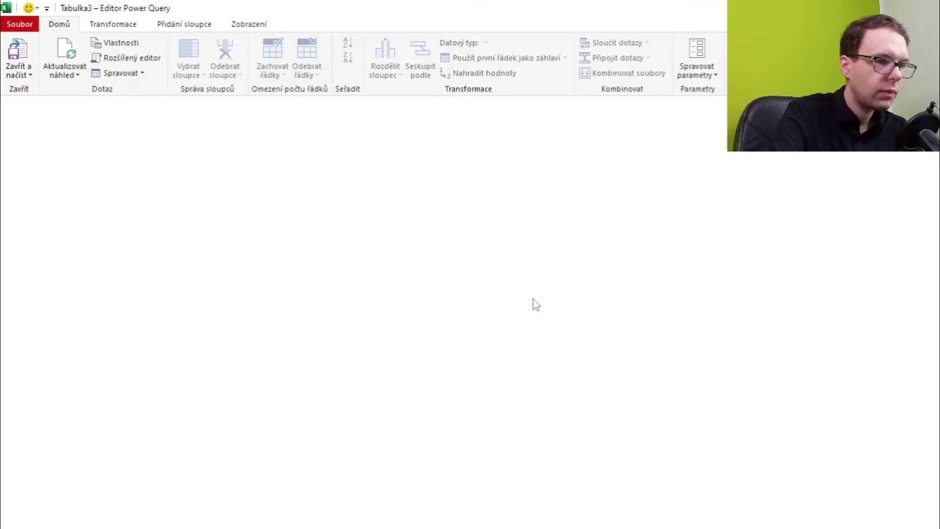
click(808, 172)
drag(784, 169, 776, 171)
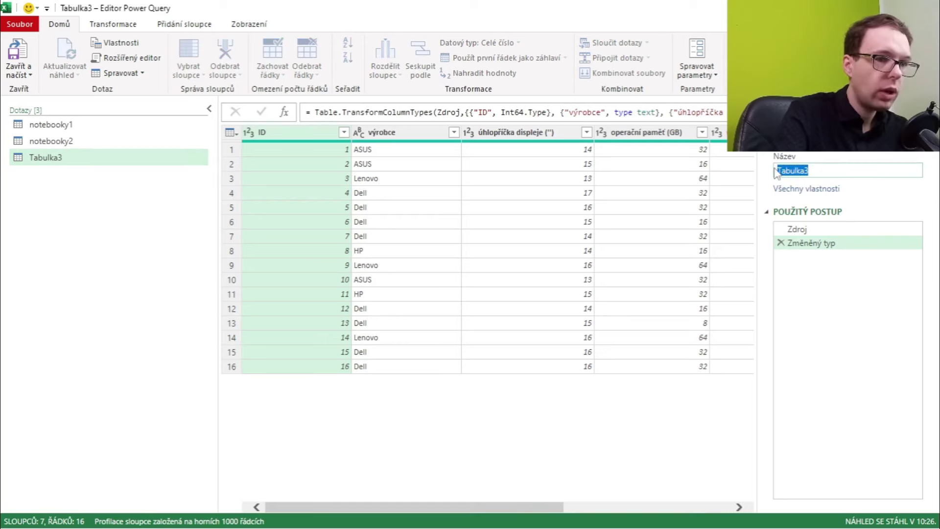
text(notebooky3)
key(Return)
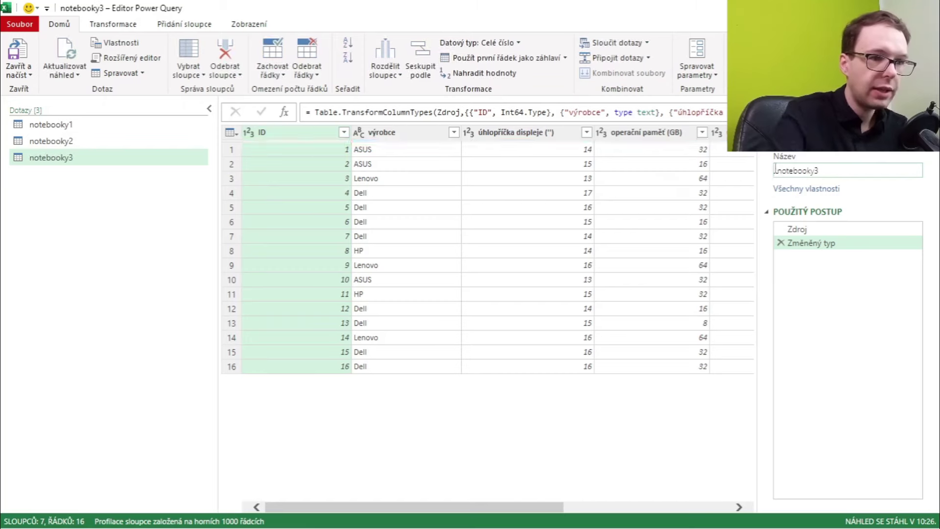
- Load notebooky3 as a connection only
click(19, 74)
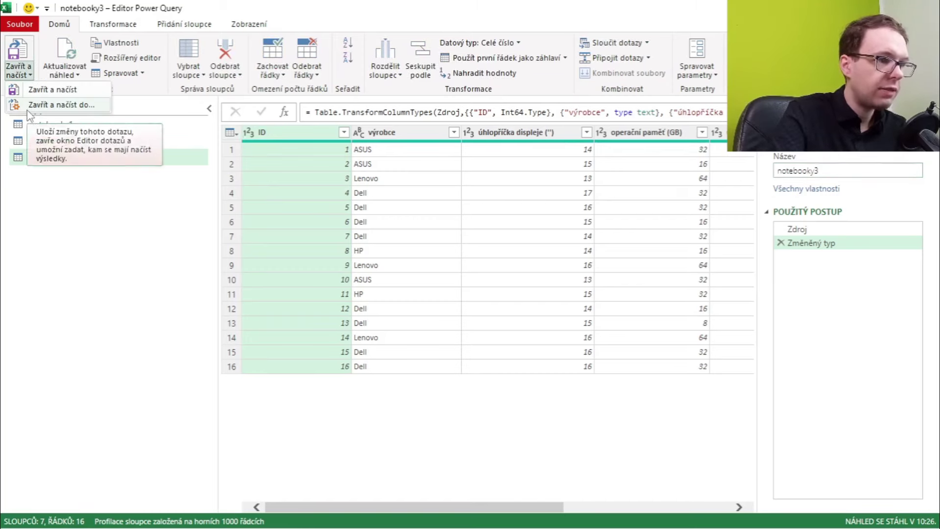
click(28, 108)
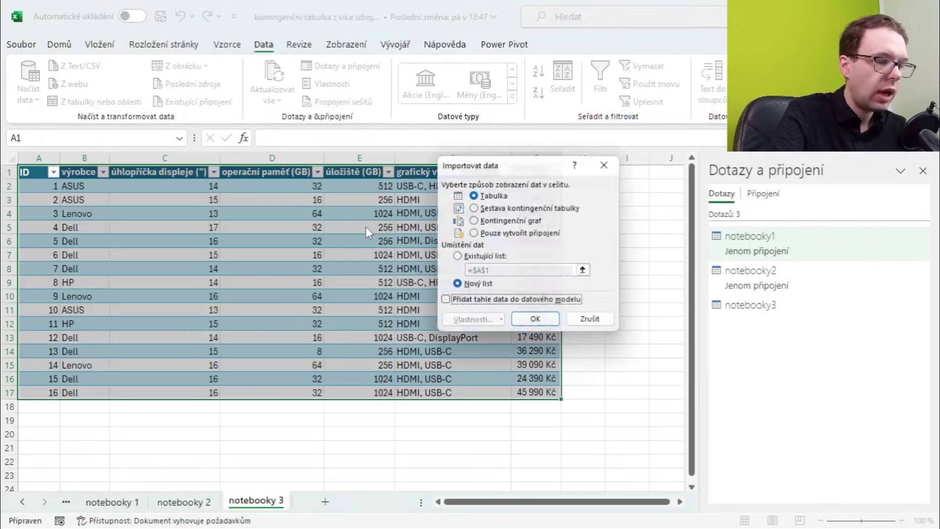
click(500, 234)
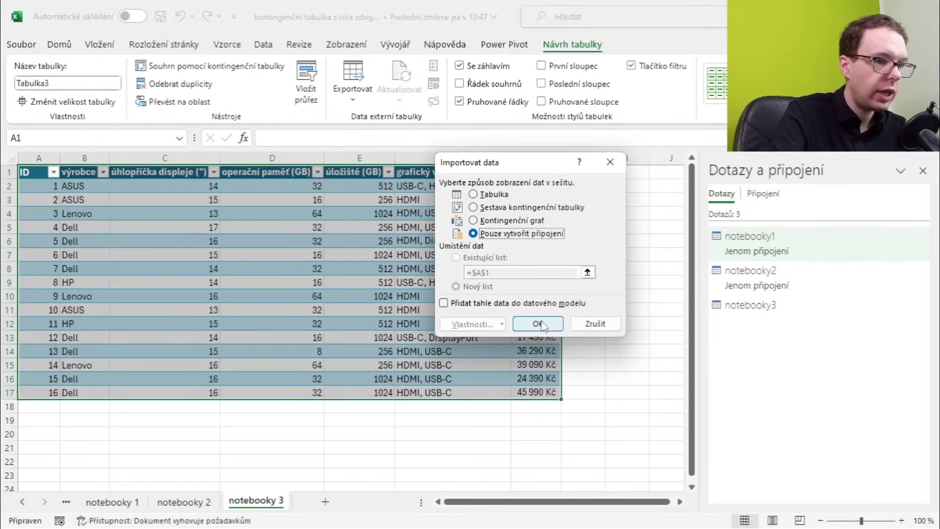
click(538, 323)
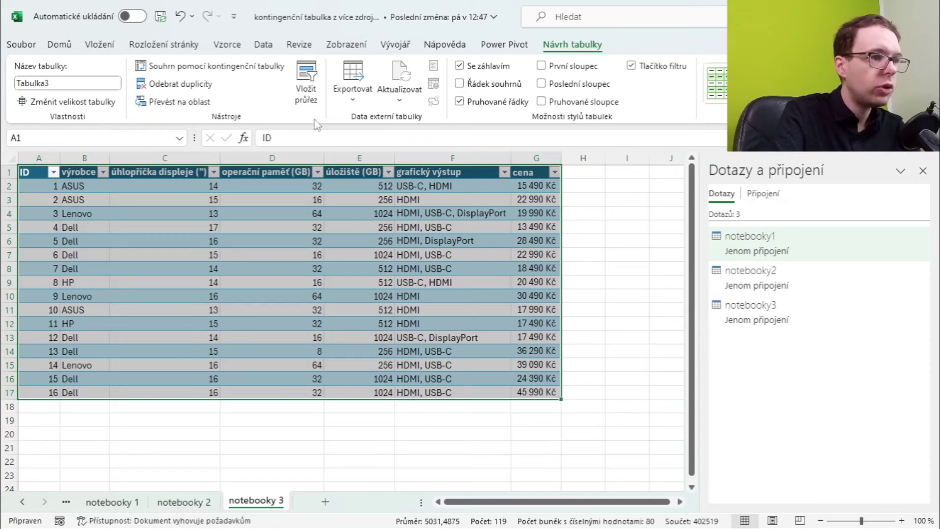
click(265, 45)
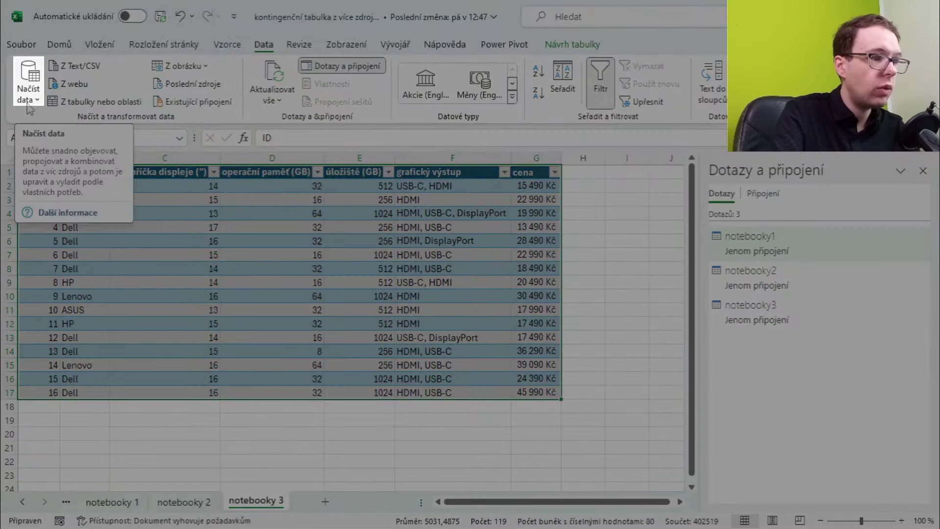
- Open the Append dialog under Get Data's Combine Queries options
click(28, 104)
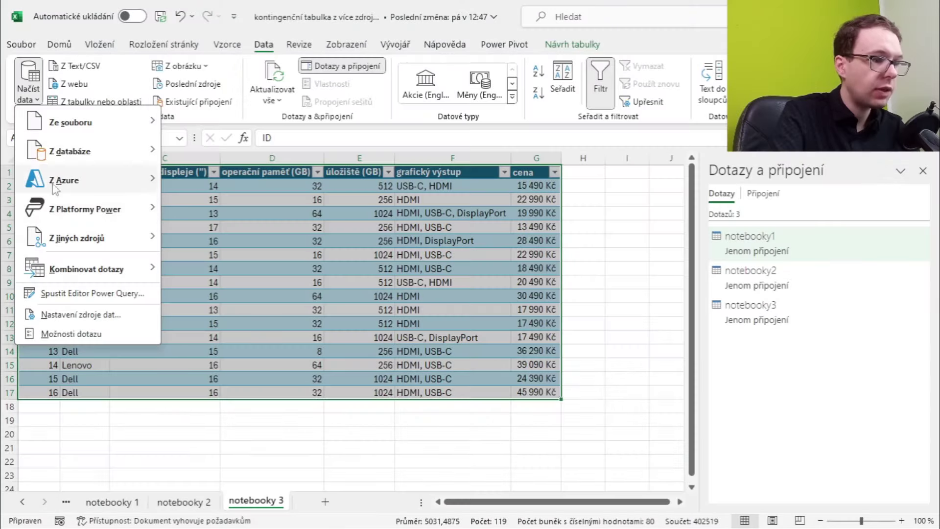
mouse_move(86, 269)
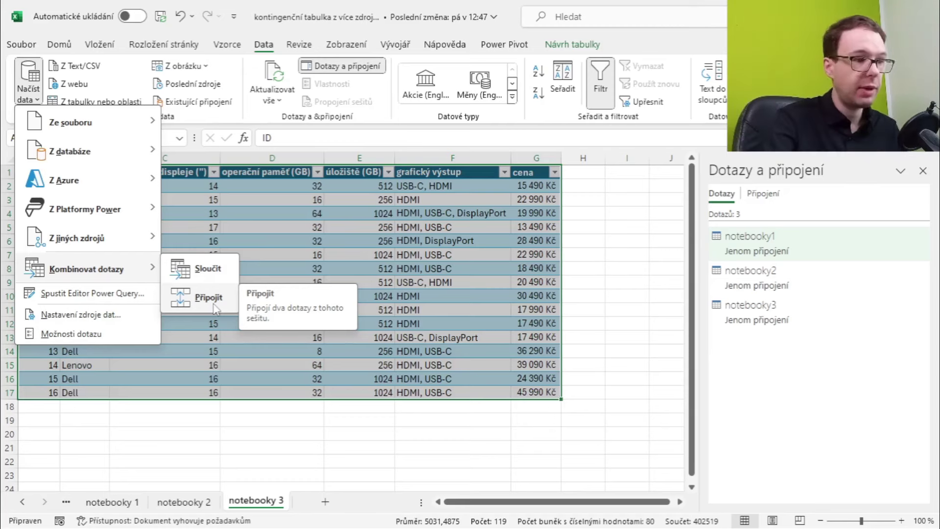
click(214, 306)
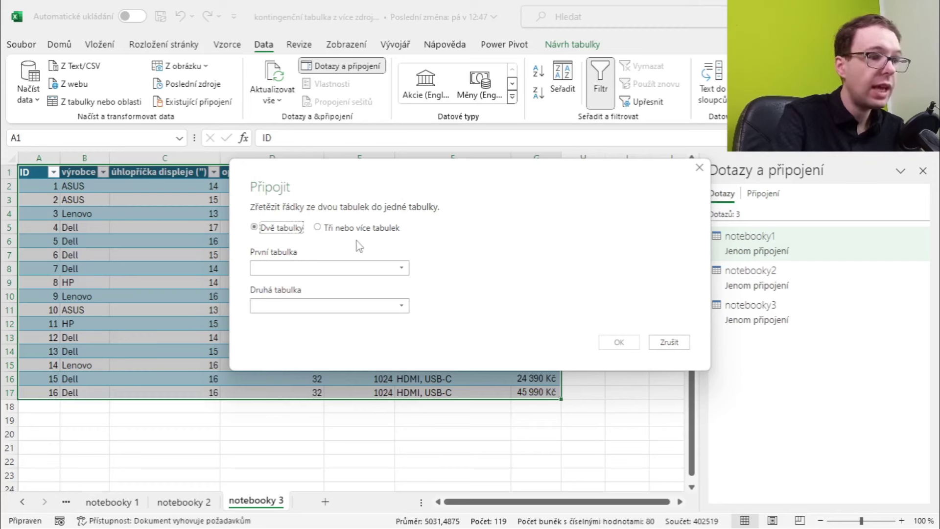
- Append notebooky1, notebooky2 and notebooky3 in three-or-more-tables mode into one new query
click(338, 229)
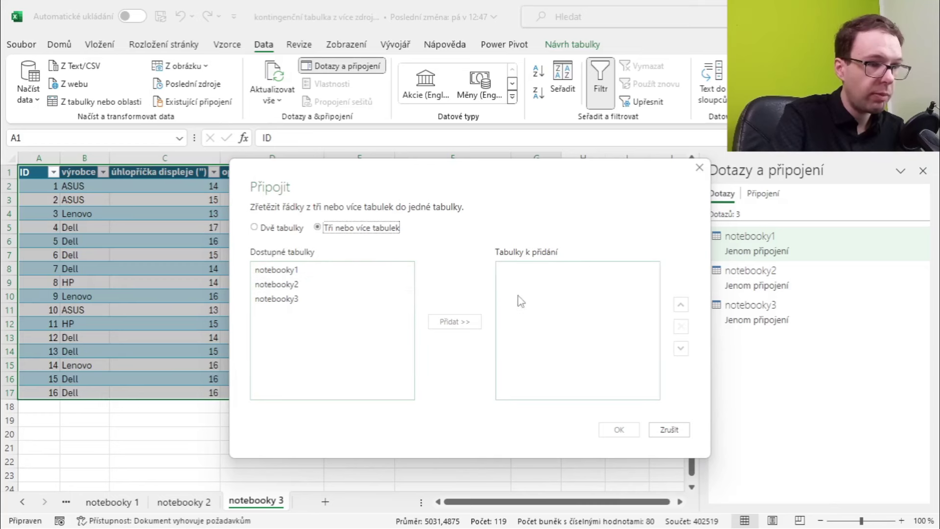
click(289, 270)
click(449, 321)
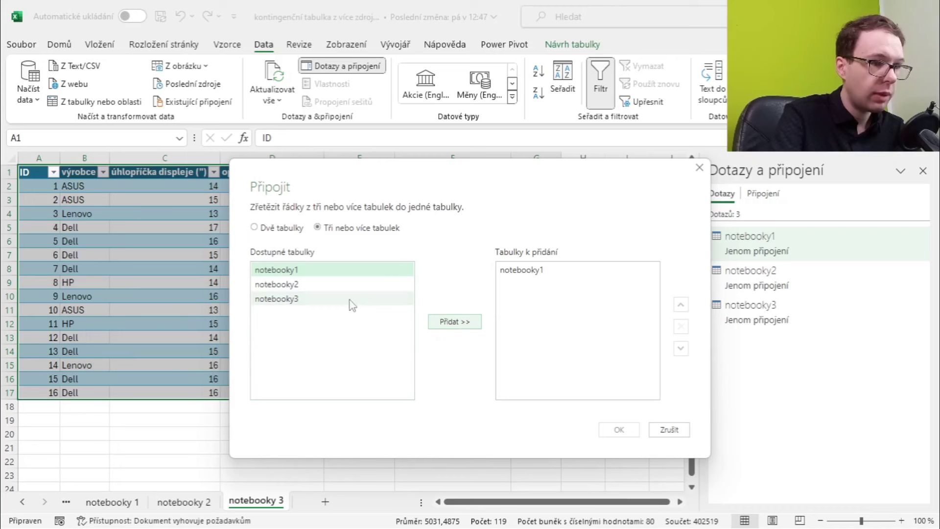
click(309, 285)
click(451, 322)
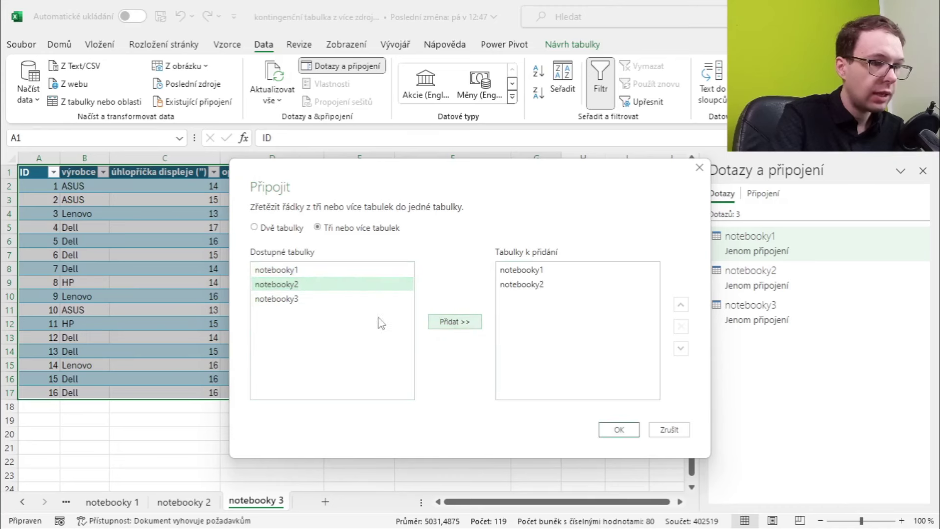
click(288, 300)
click(455, 324)
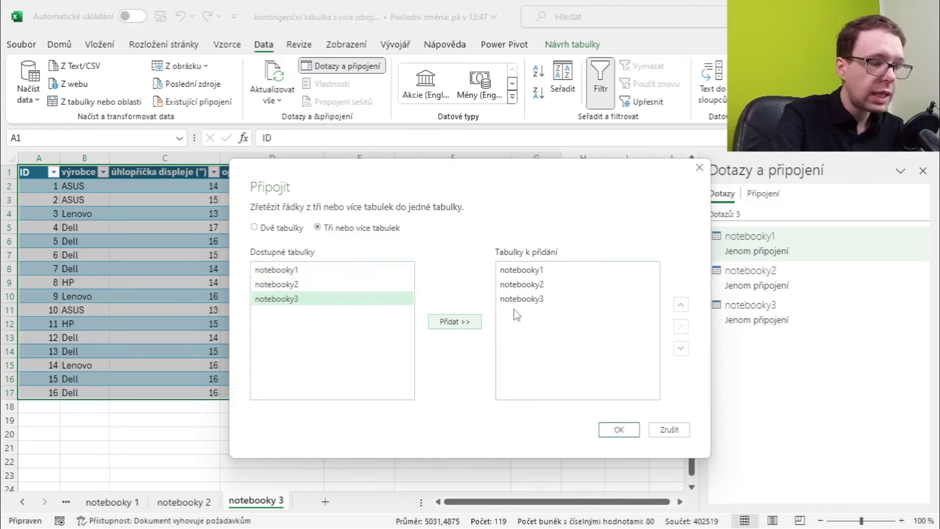
click(619, 431)
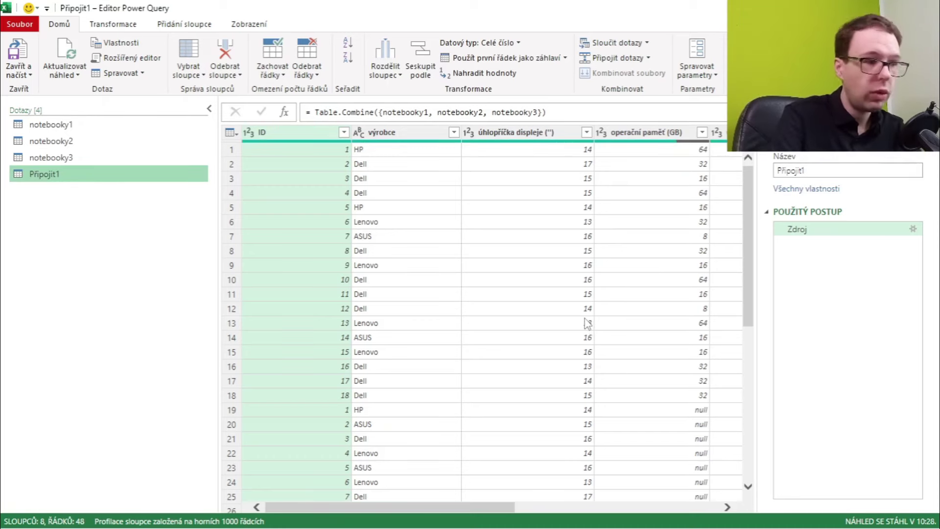
- Rename the appended query Připojit1 to notebooky_vše
double_click(815, 171)
text(notebooky)
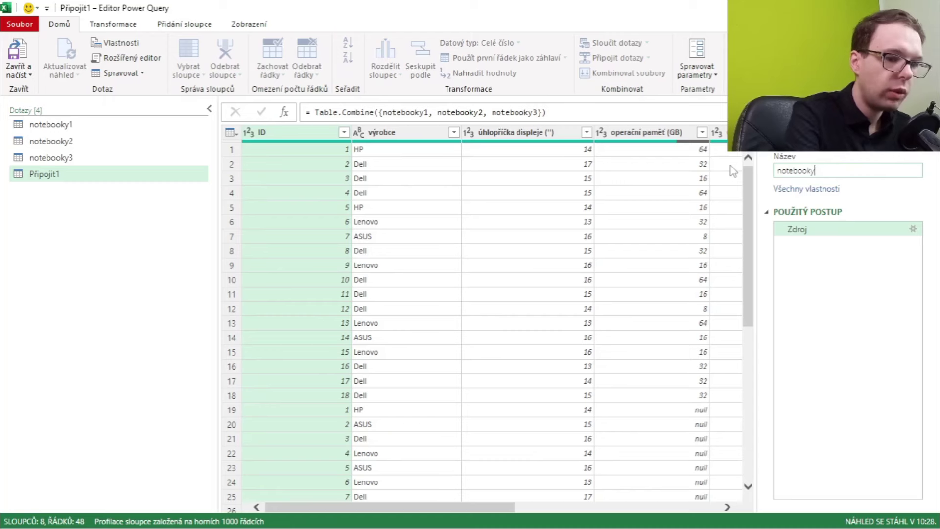
text(_vše)
key(Return)
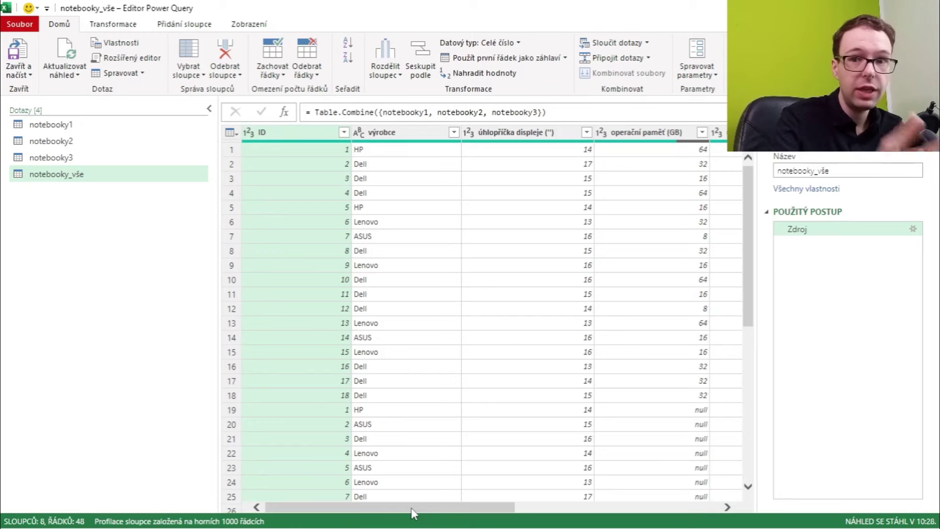
mouse_move(413, 513)
mouse_down()
mouse_move(638, 516)
mouse_move(577, 502)
mouse_move(589, 511)
mouse_up()
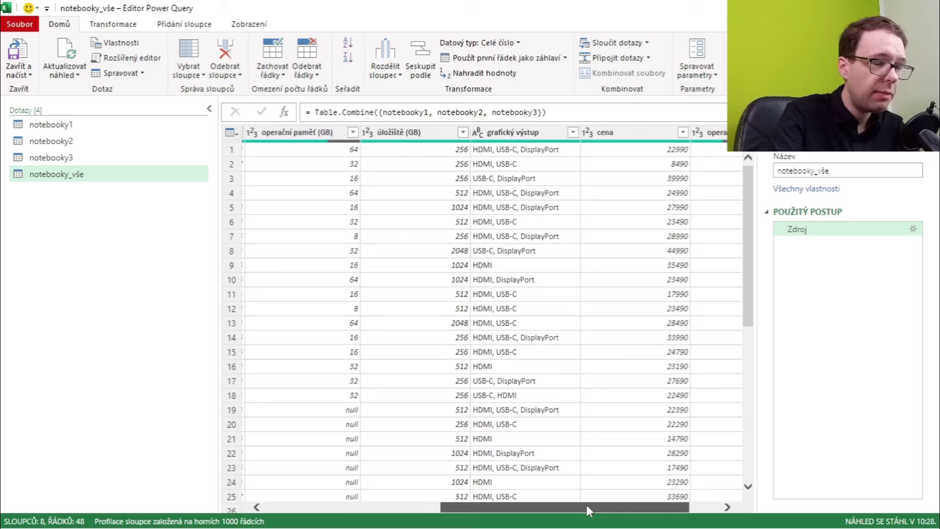
click(315, 136)
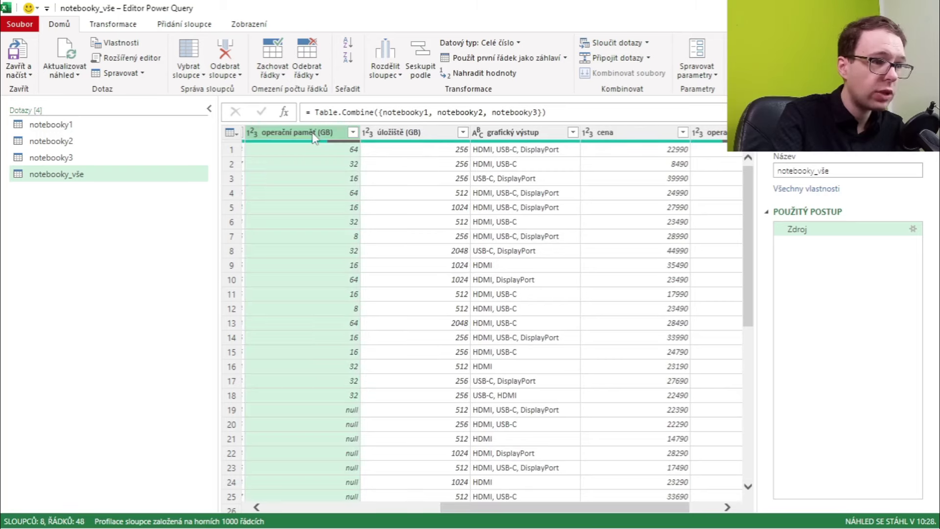
click(704, 139)
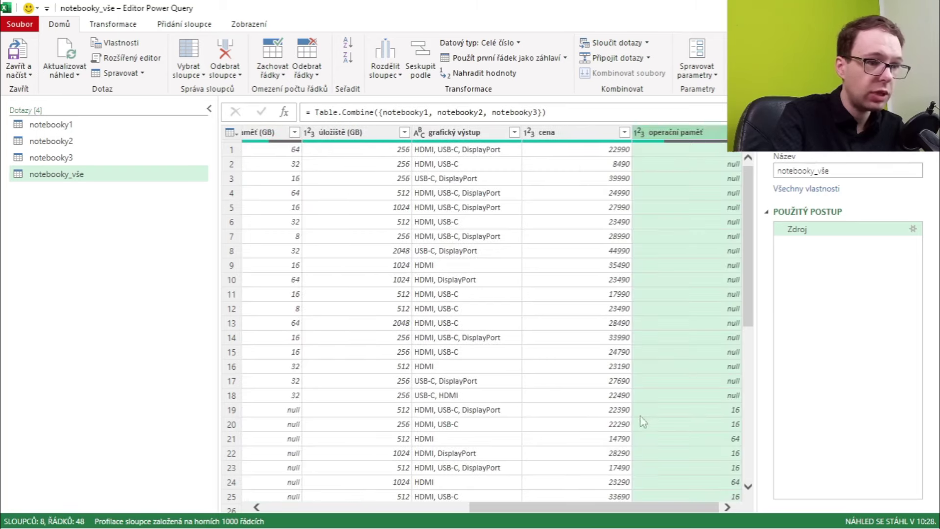
drag(589, 507, 534, 507)
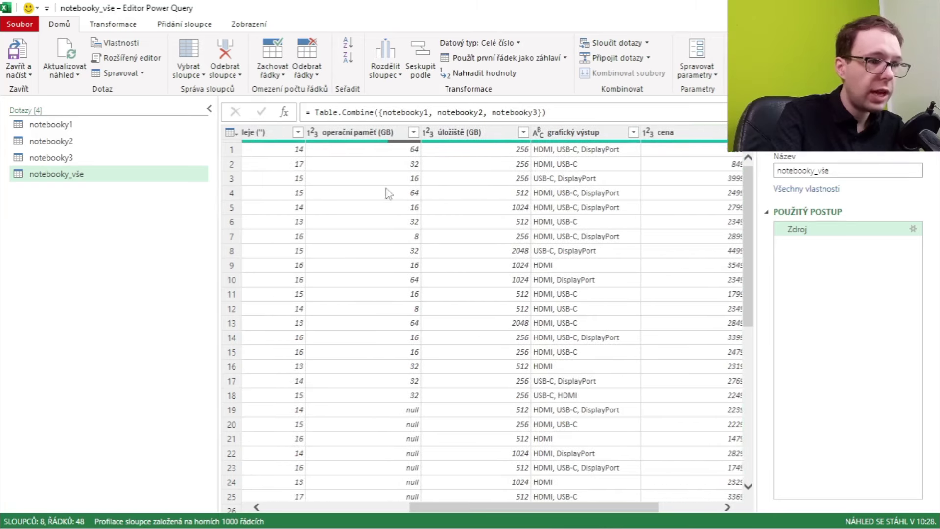
click(354, 133)
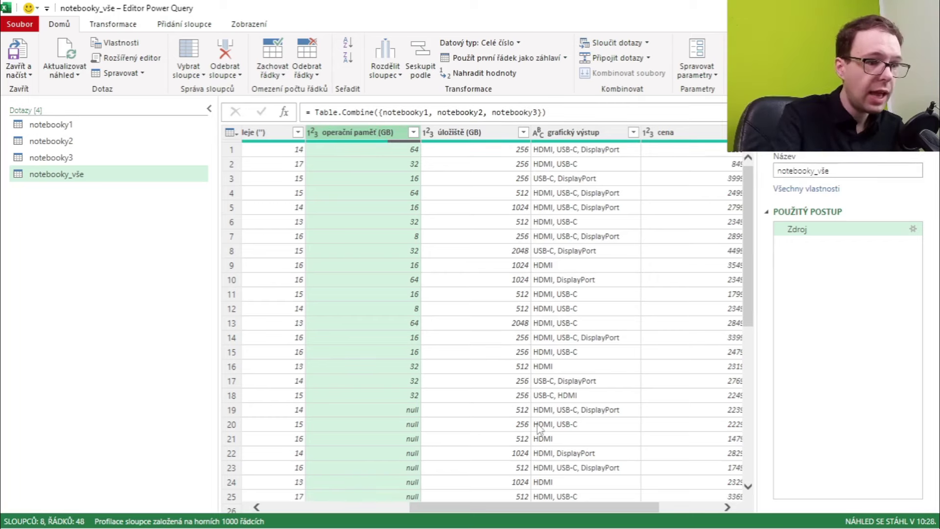
drag(560, 510, 620, 507)
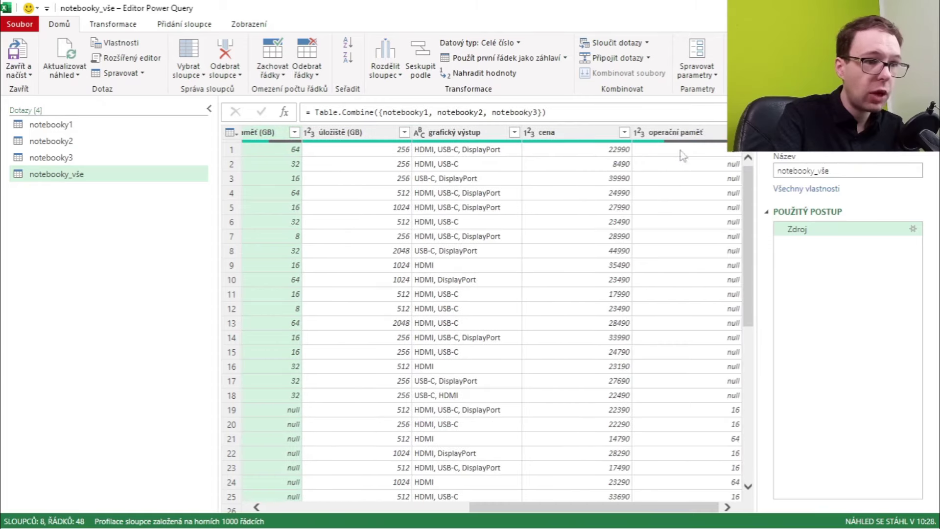
click(689, 136)
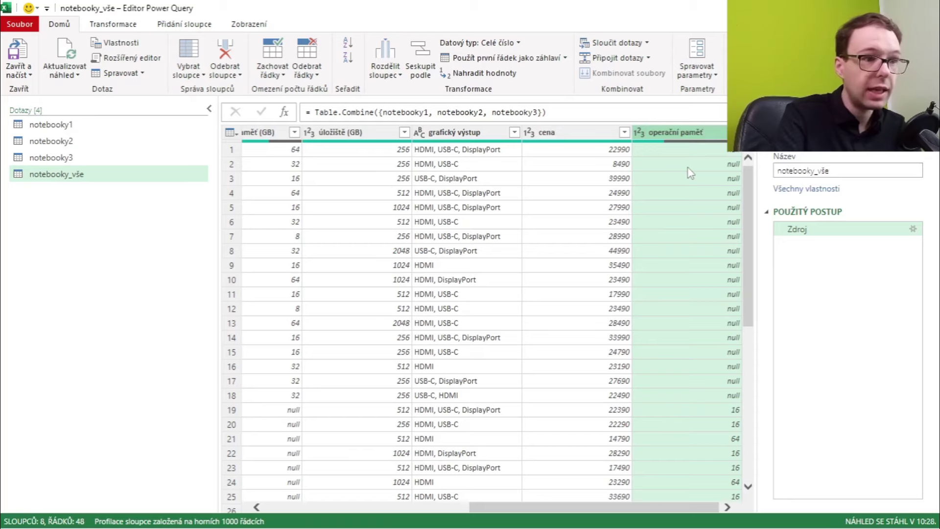
mouse_move(670, 513)
mouse_down()
mouse_move(541, 512)
mouse_move(680, 509)
mouse_up()
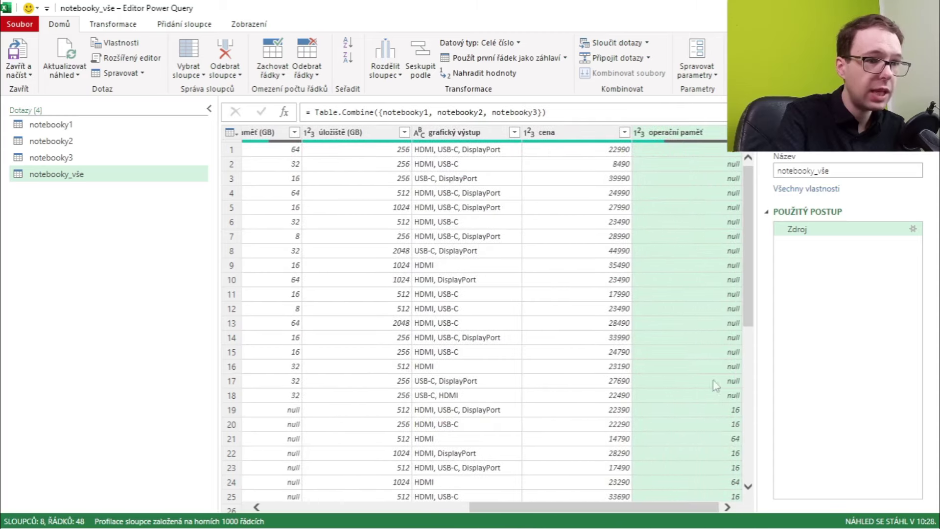
click(698, 221)
click(712, 265)
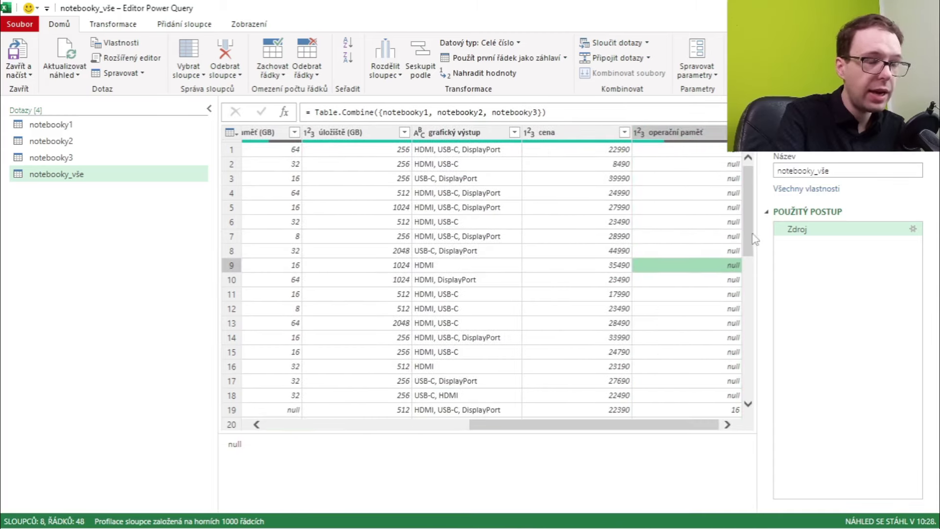
drag(748, 239, 747, 328)
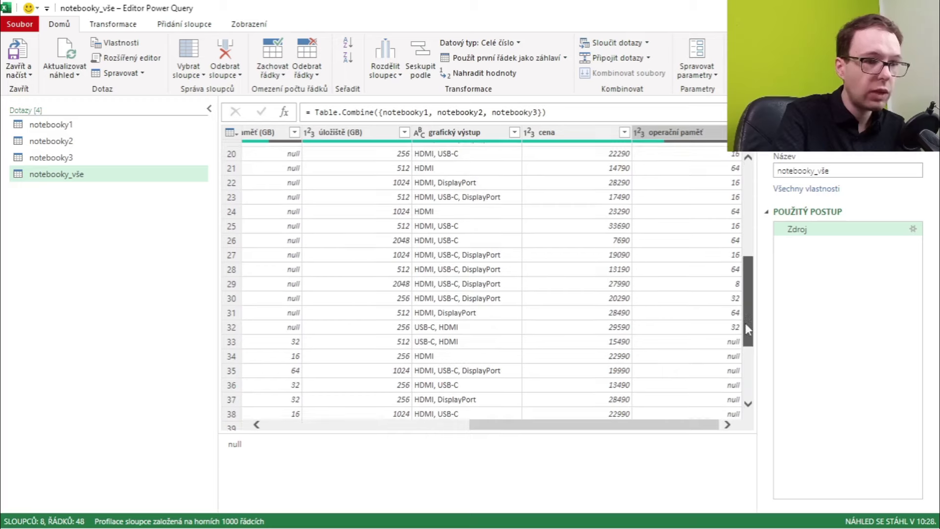
drag(748, 328, 745, 299)
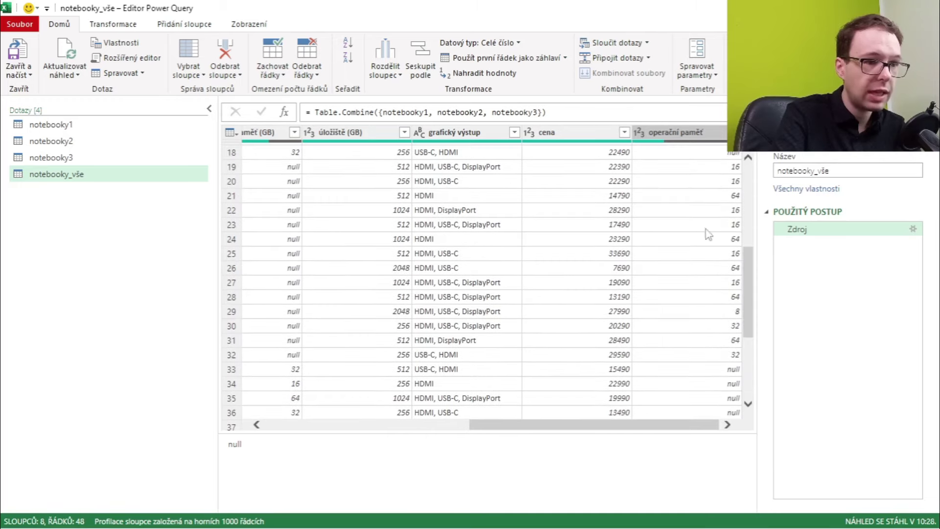
click(706, 229)
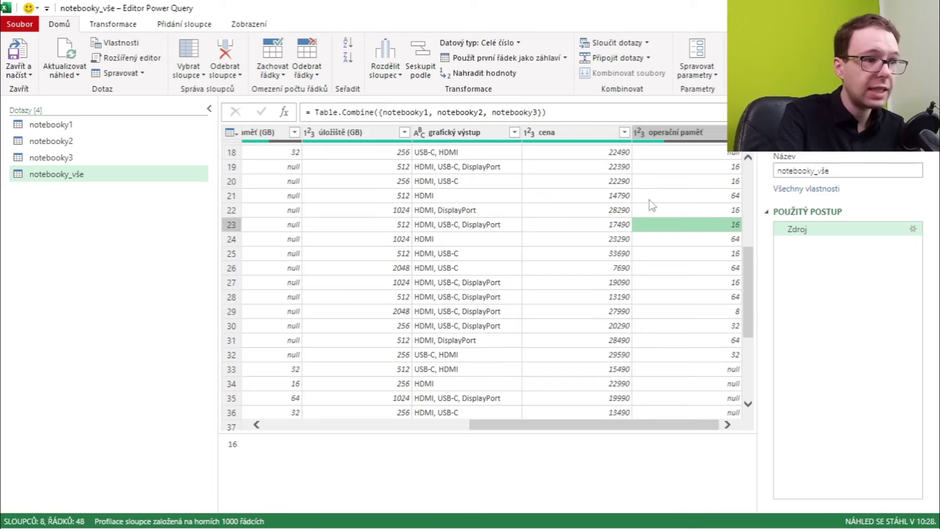
click(286, 268)
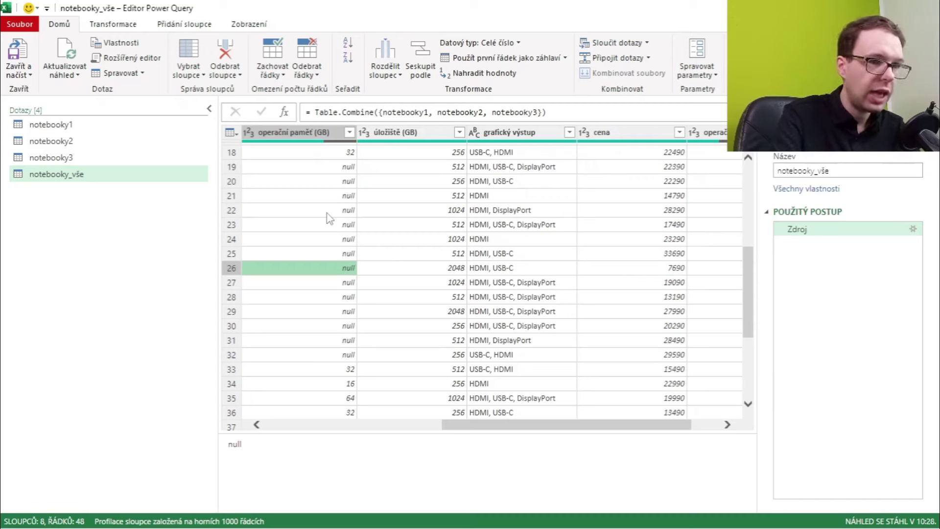
- In notebooky2, rename the 'operační paměť' column to 'operační paměť (GB)'
click(52, 141)
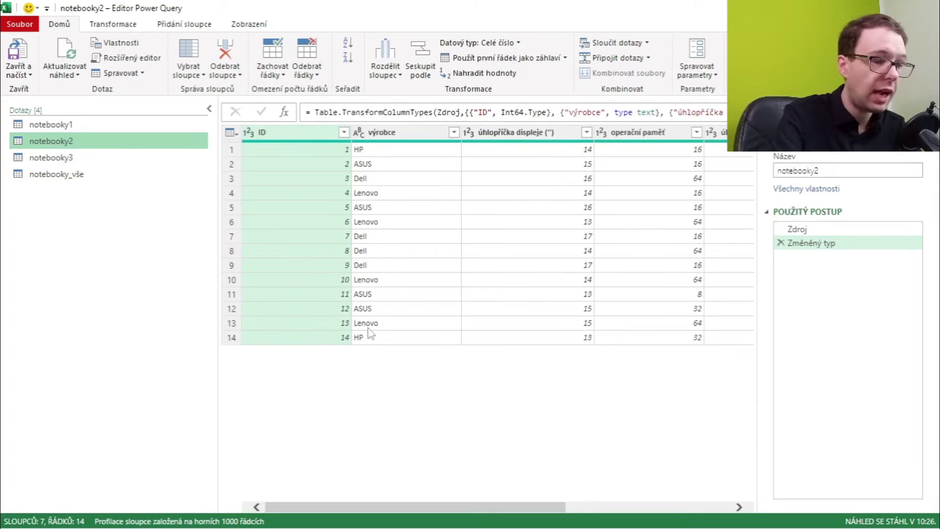
drag(398, 510, 508, 520)
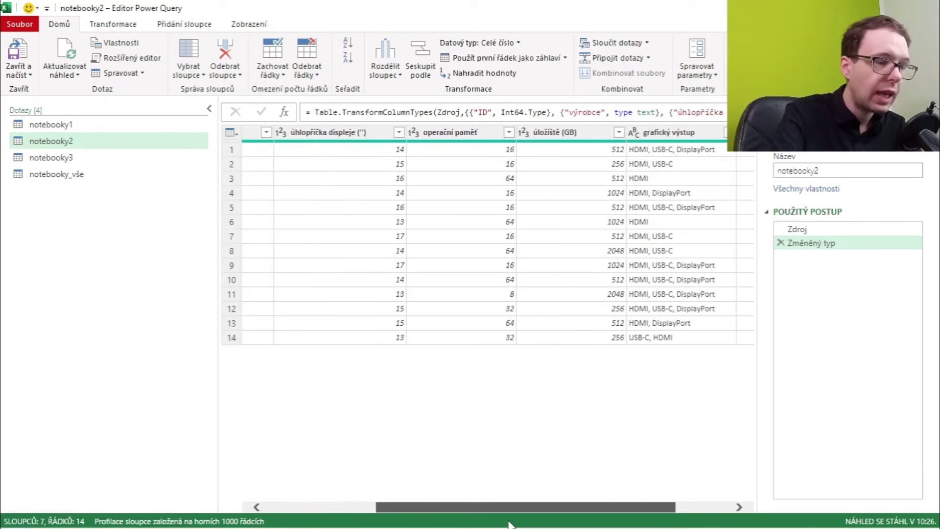
double_click(489, 141)
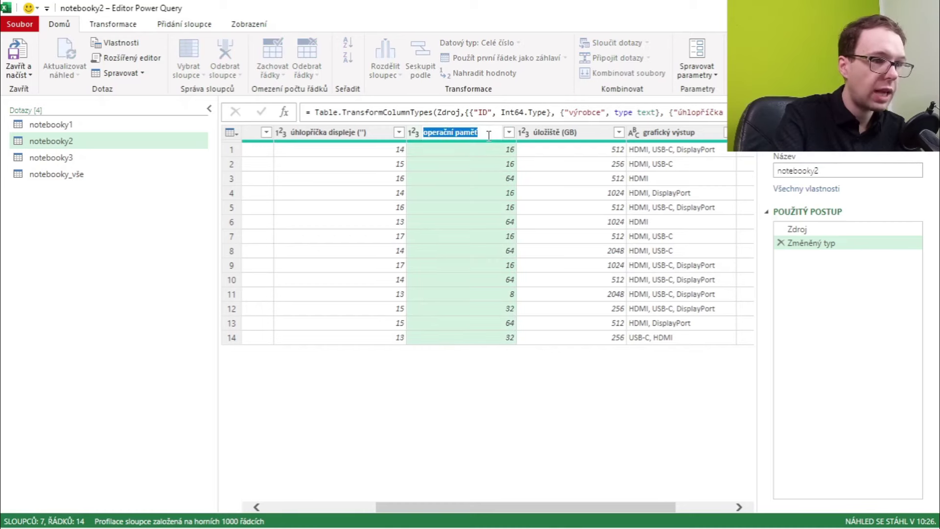
text((GB))
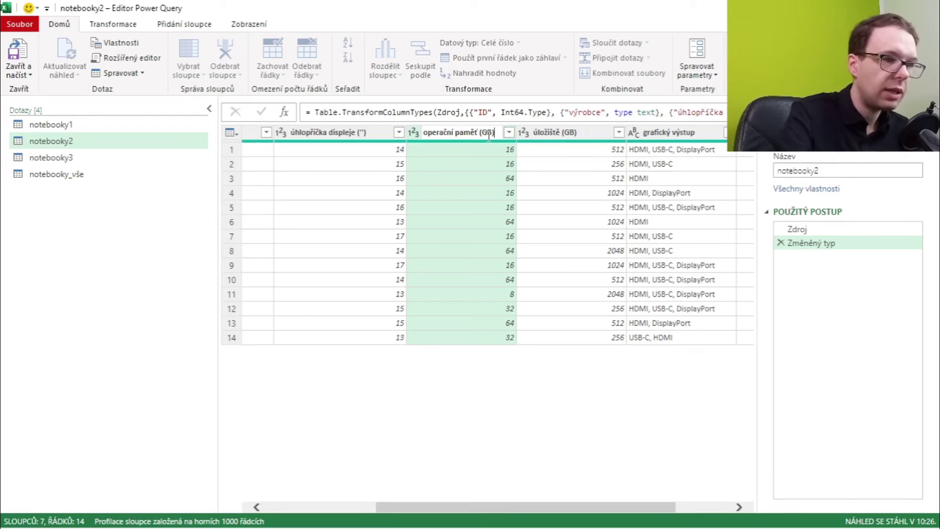
key(Return)
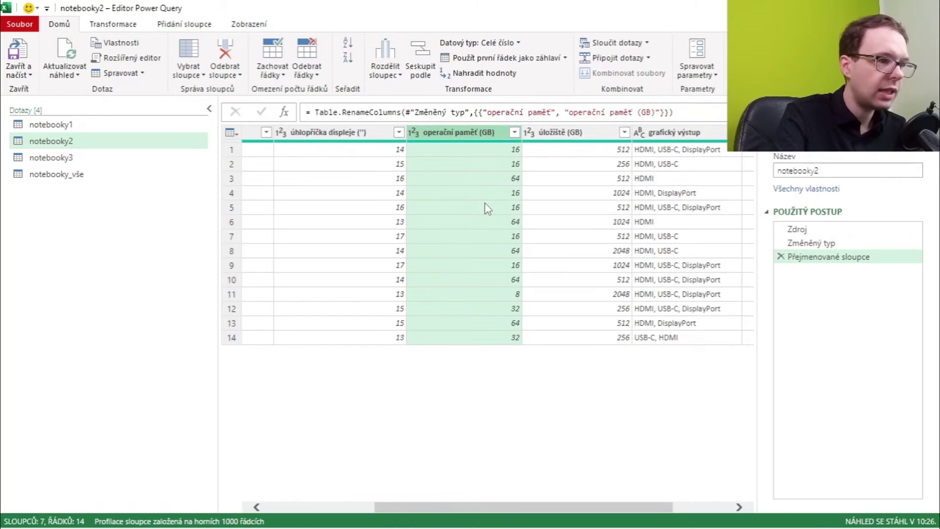
- Open notebooky_vše and inspect the operační paměť (GB) and ID columns across all 48 rows
click(86, 177)
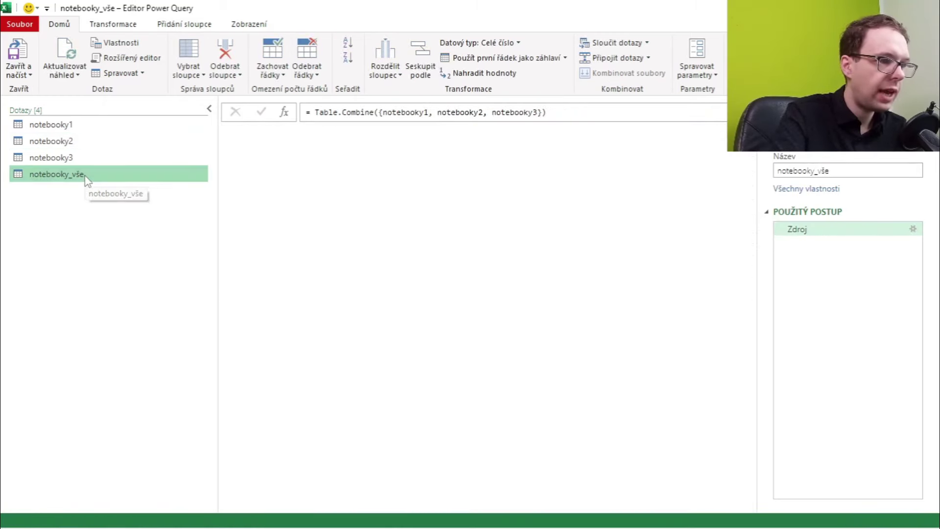
mouse_move(522, 507)
mouse_down()
mouse_move(726, 511)
mouse_move(624, 507)
mouse_up()
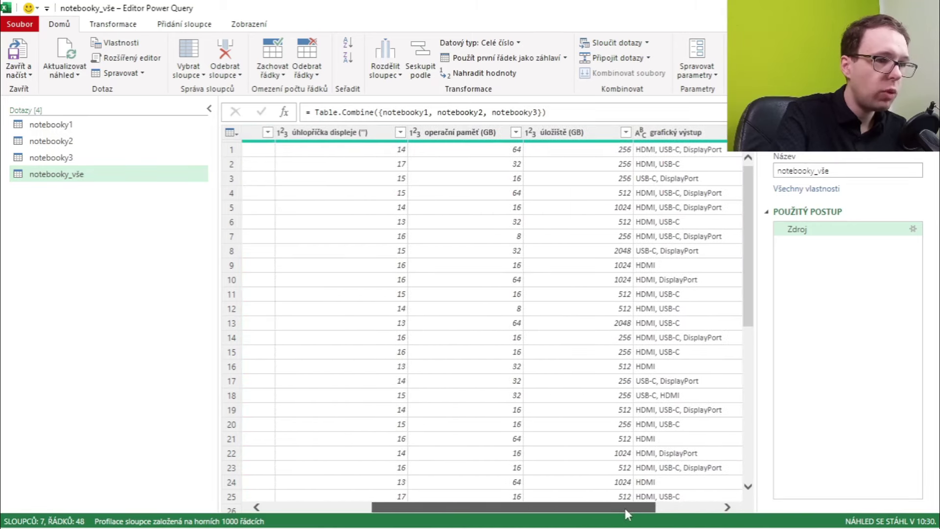
click(480, 138)
mouse_move(748, 220)
mouse_down()
mouse_move(752, 424)
mouse_move(759, 168)
mouse_up()
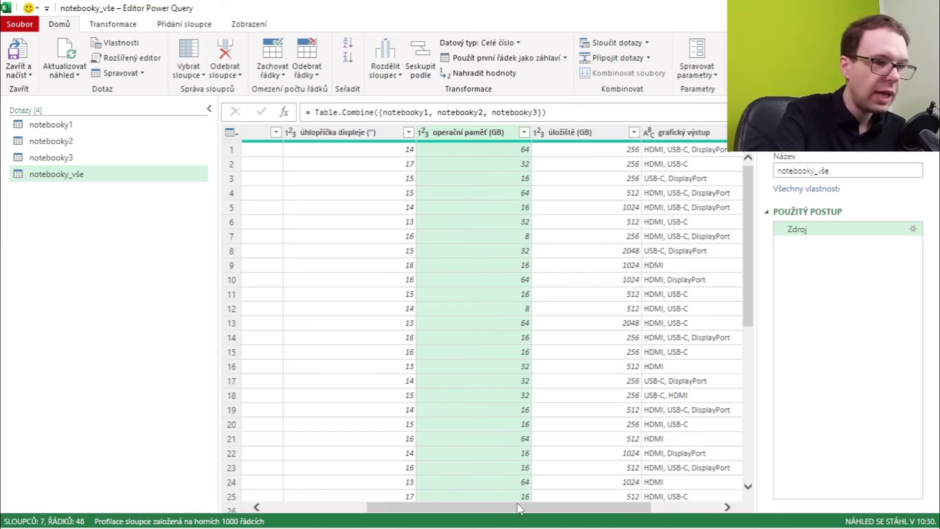
drag(517, 503, 392, 506)
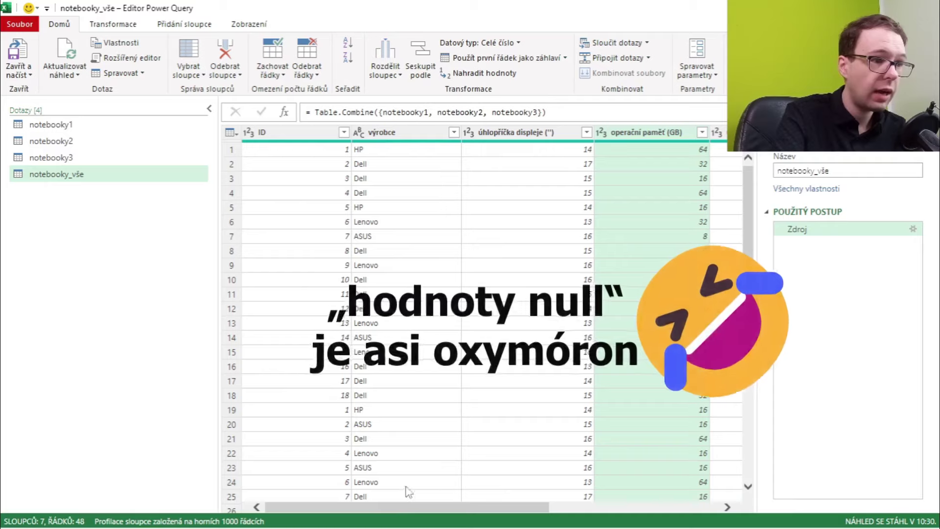
click(319, 139)
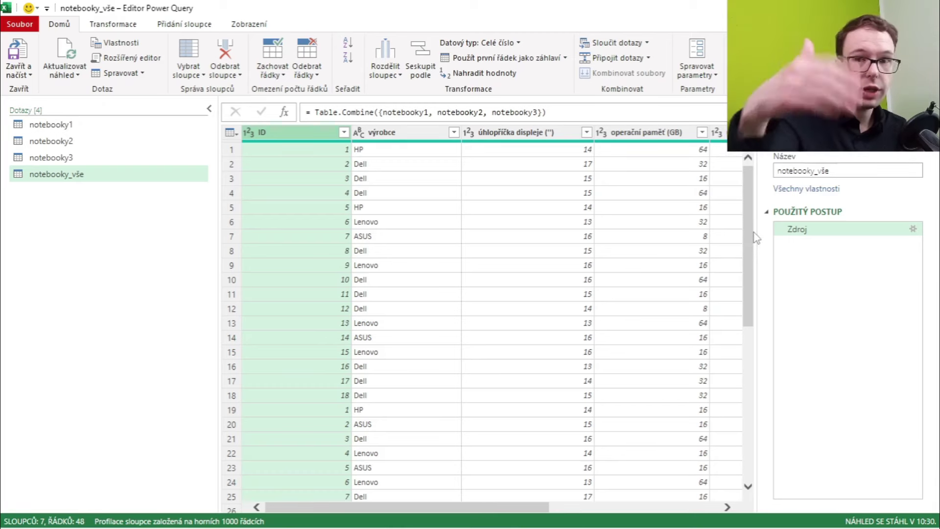
mouse_move(747, 238)
mouse_down()
mouse_move(758, 425)
mouse_move(765, 188)
mouse_up()
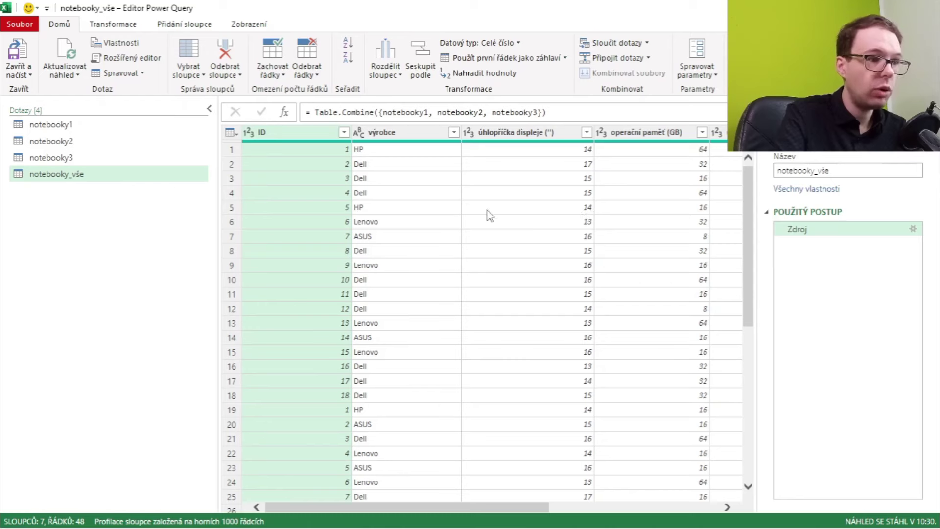
- Remove the ID column from notebooky_vše, leaving six columns across its 48 rows
right_click(290, 139)
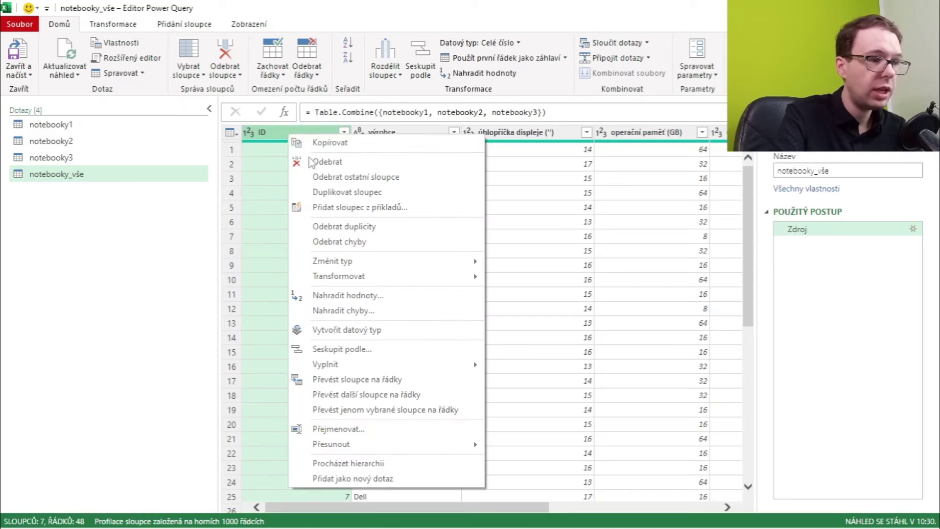
click(317, 163)
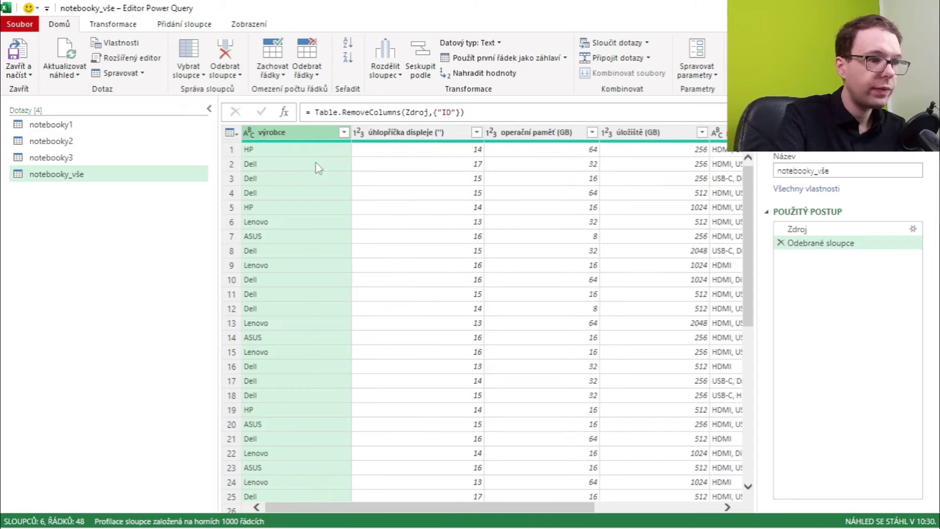
drag(451, 509, 656, 521)
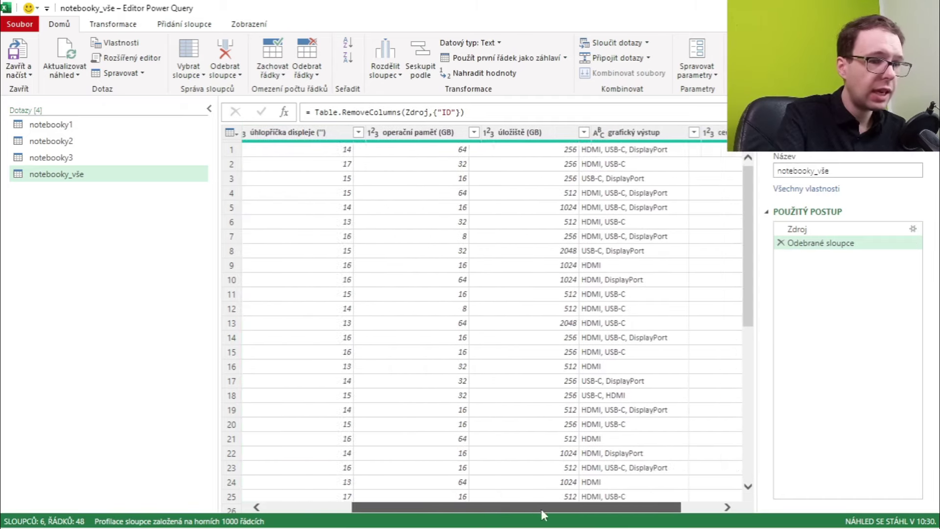
drag(598, 509, 413, 505)
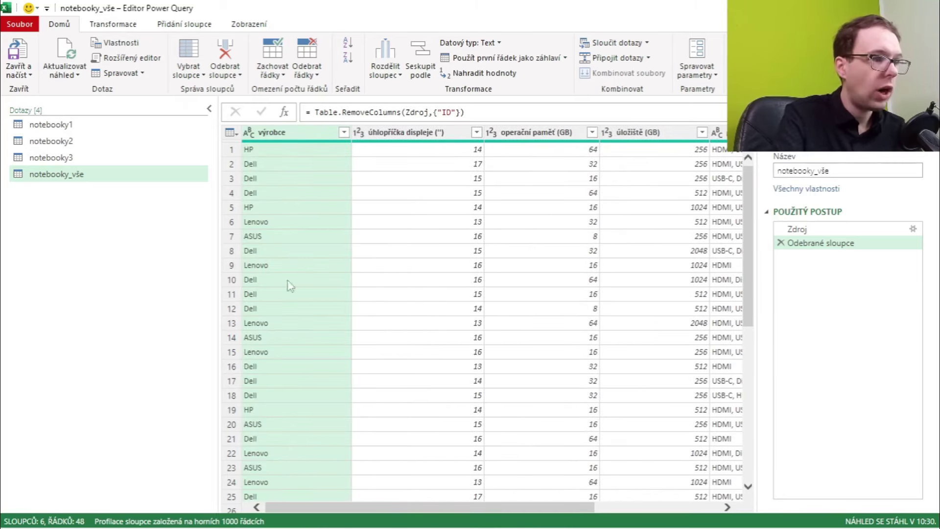
click(17, 76)
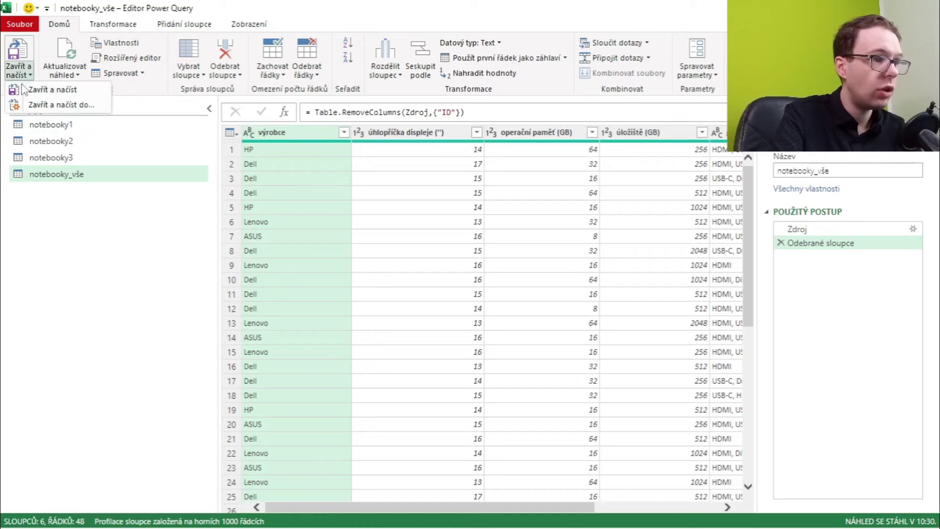
- Load notebooky_vše as a PivotTable report at cell A1 of the 'kontingenční tabulka' sheet
click(51, 109)
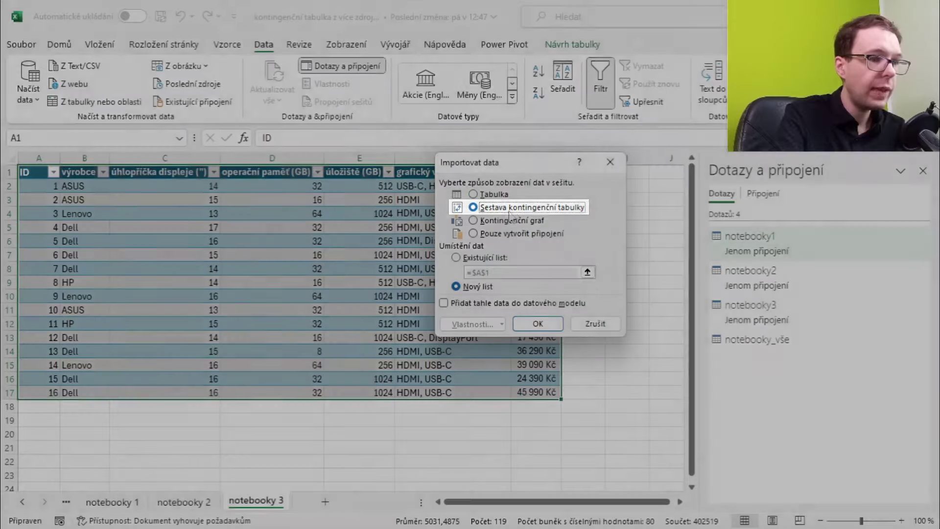
click(512, 212)
click(496, 261)
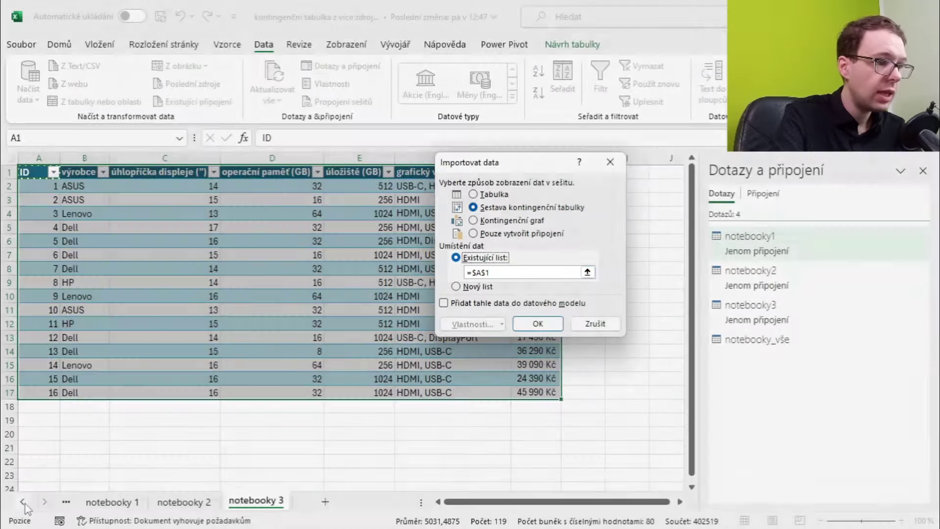
click(23, 501)
click(118, 501)
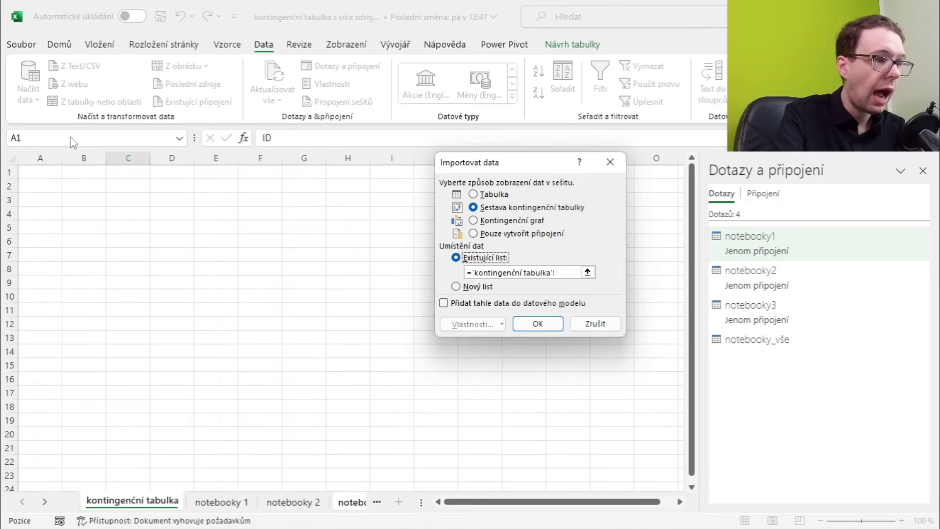
click(47, 172)
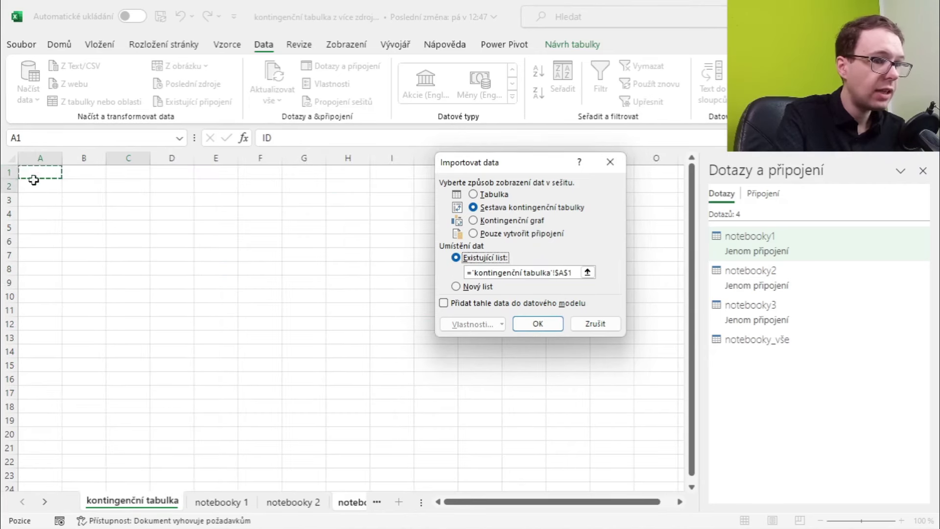
click(538, 324)
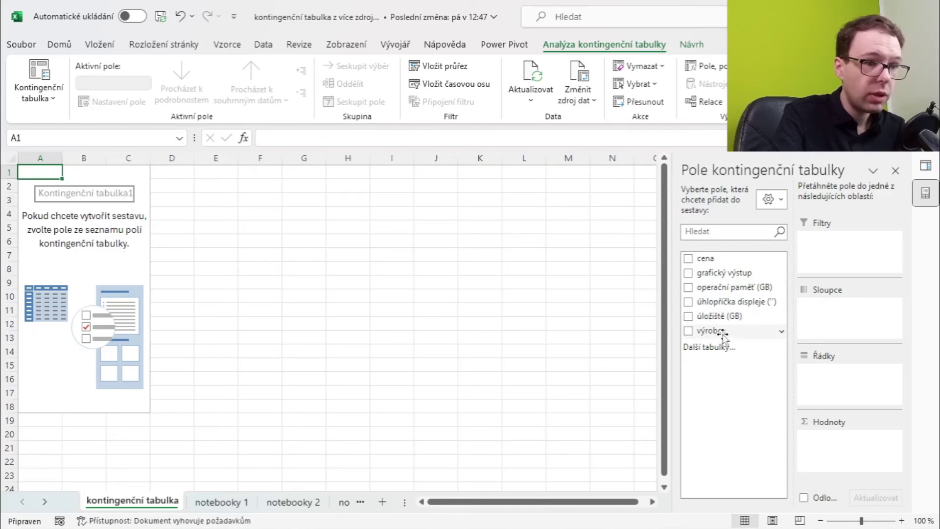
- Put výrobce in Rows and cena in Values to sum prices for ASUS, Dell, HP and Lenovo
drag(724, 333, 843, 391)
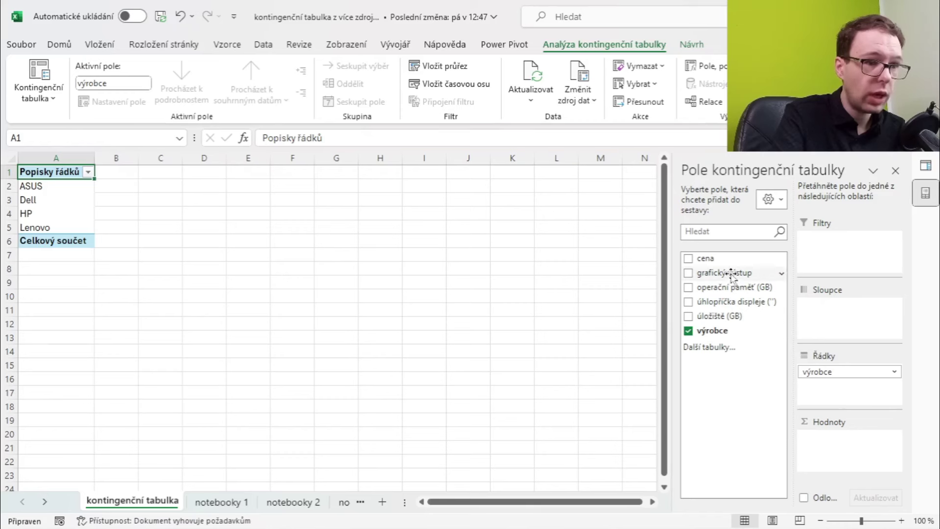
mouse_move(711, 258)
mouse_down()
mouse_move(736, 277)
mouse_move(850, 446)
mouse_up()
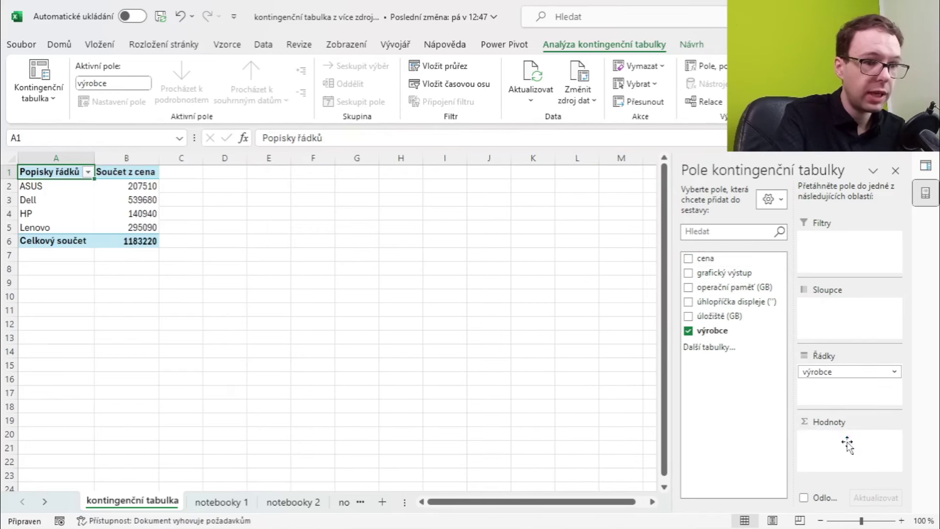
click(45, 185)
click(34, 202)
click(28, 213)
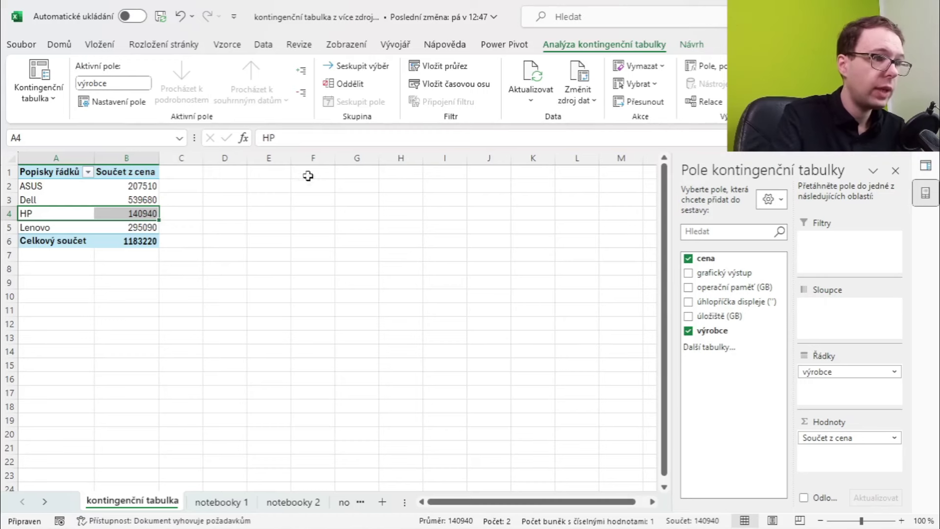
- Relaunch the Power Query Editor from the Data tab and select the notebooky1 query
click(264, 44)
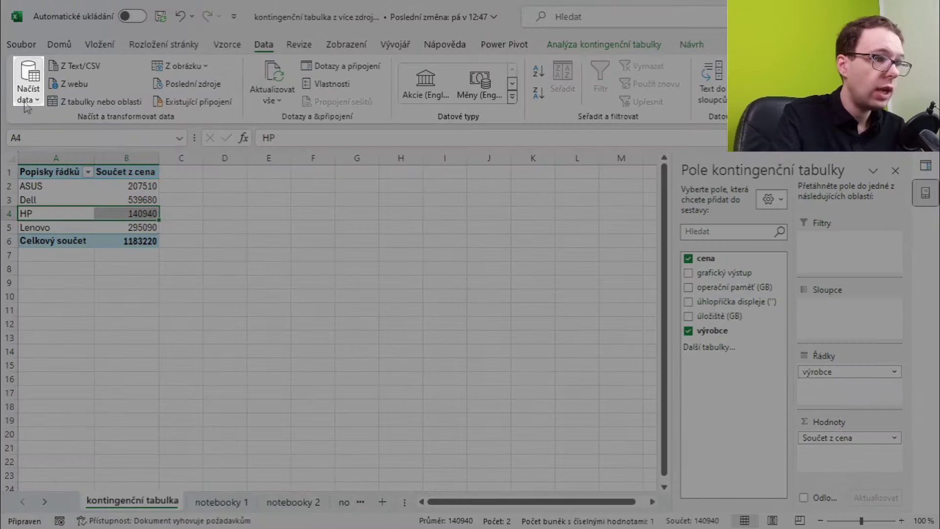
click(28, 95)
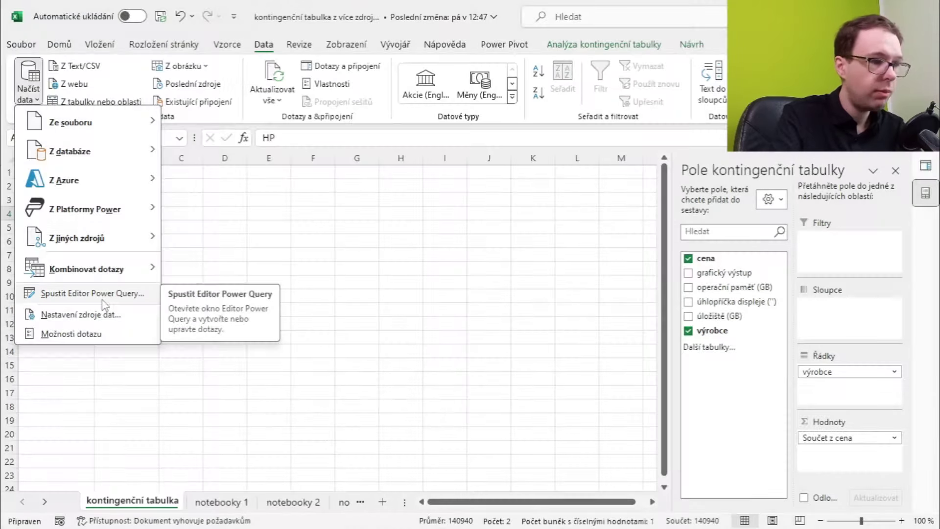
click(103, 293)
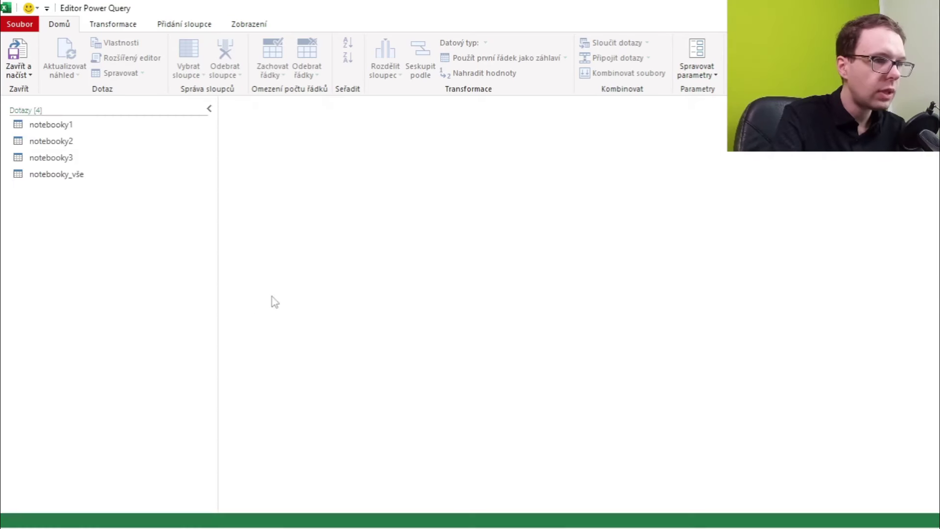
click(74, 126)
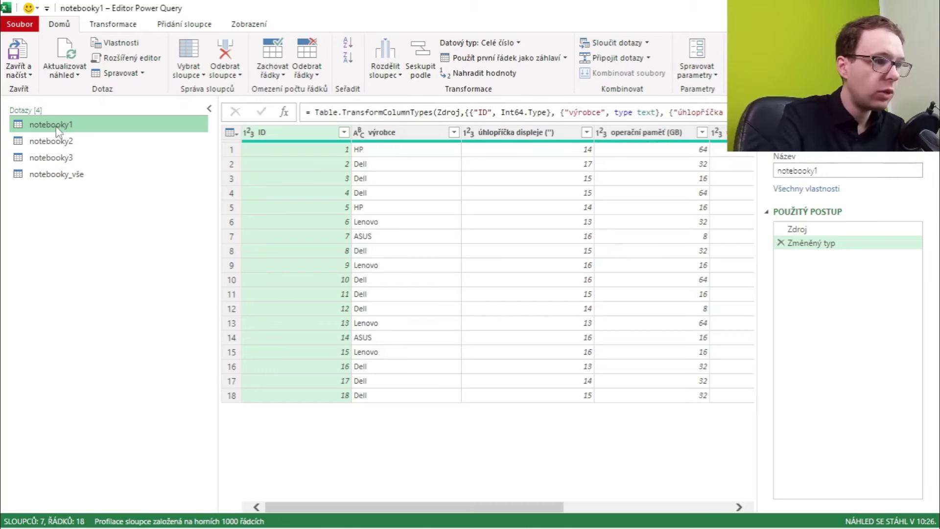
click(183, 25)
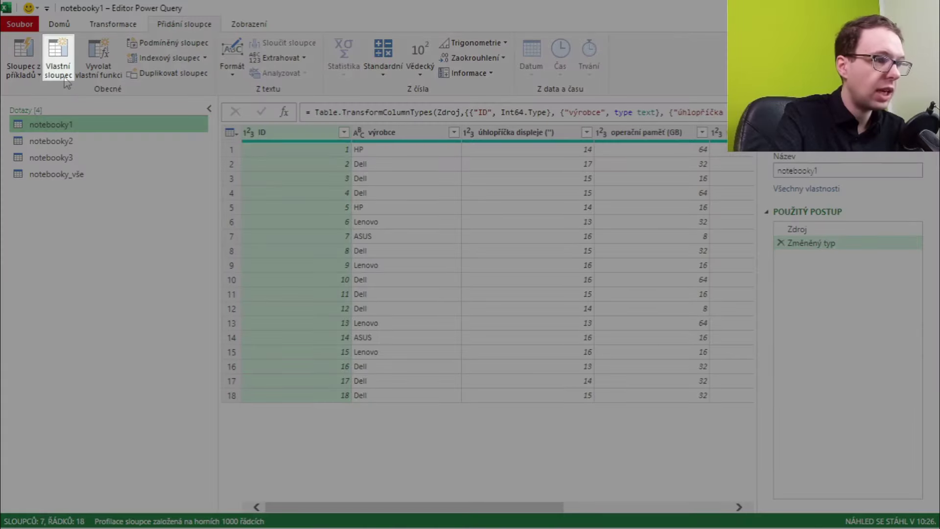
- Add a custom column named zdroj with formula "notebooky1" to the notebooky1 query
click(67, 82)
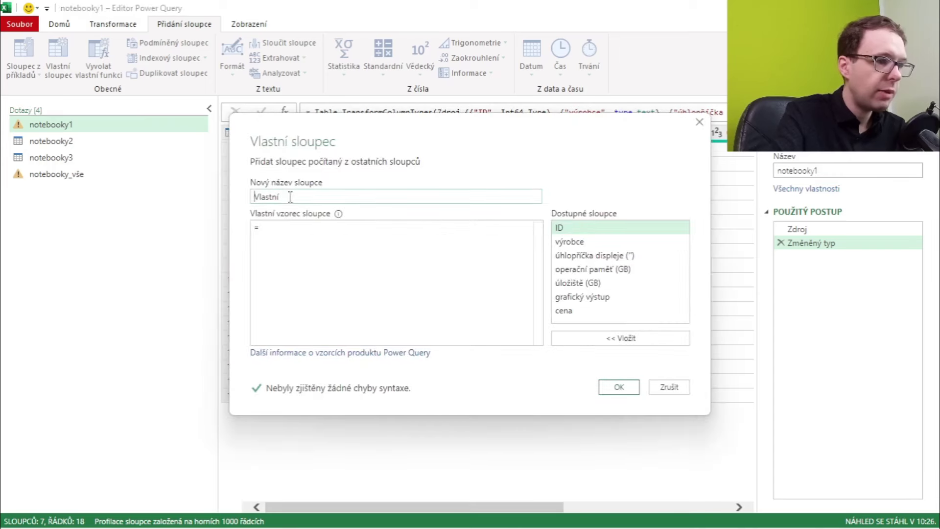
text(zdroj)
key(Tab)
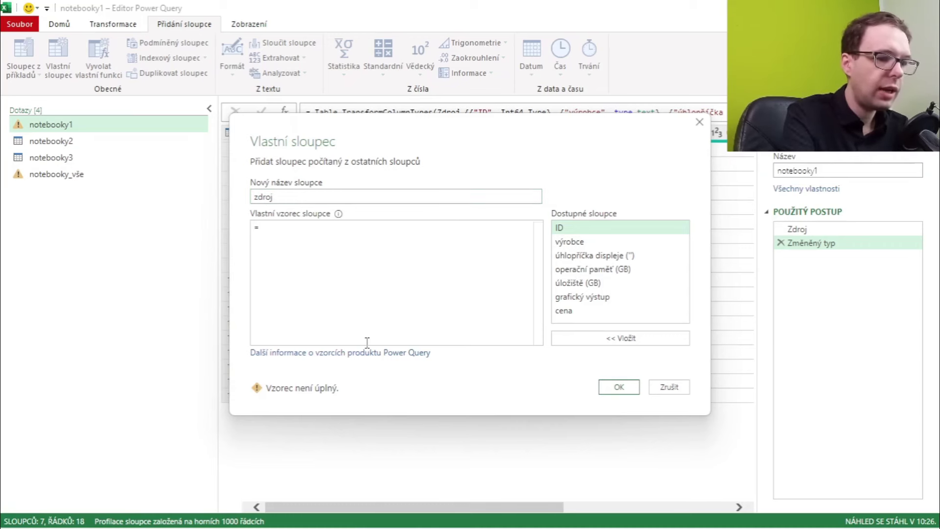
text(")
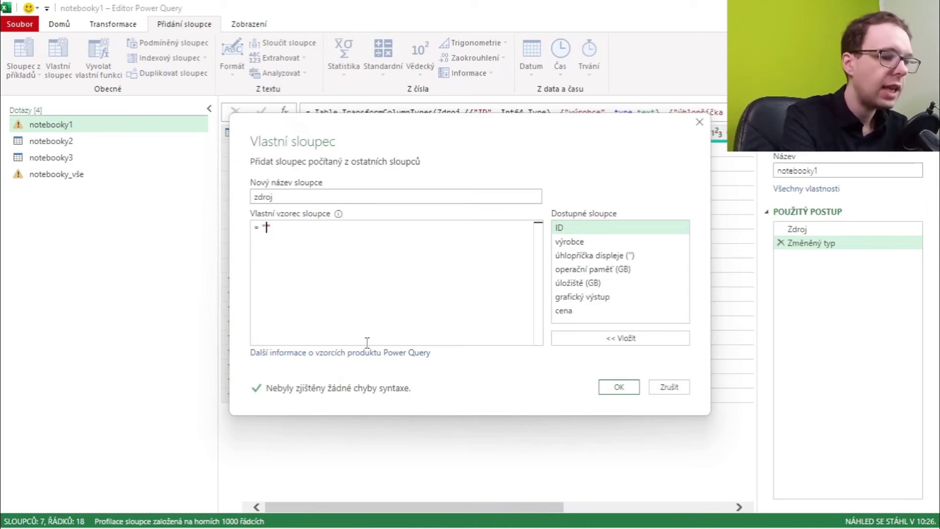
text(noteb)
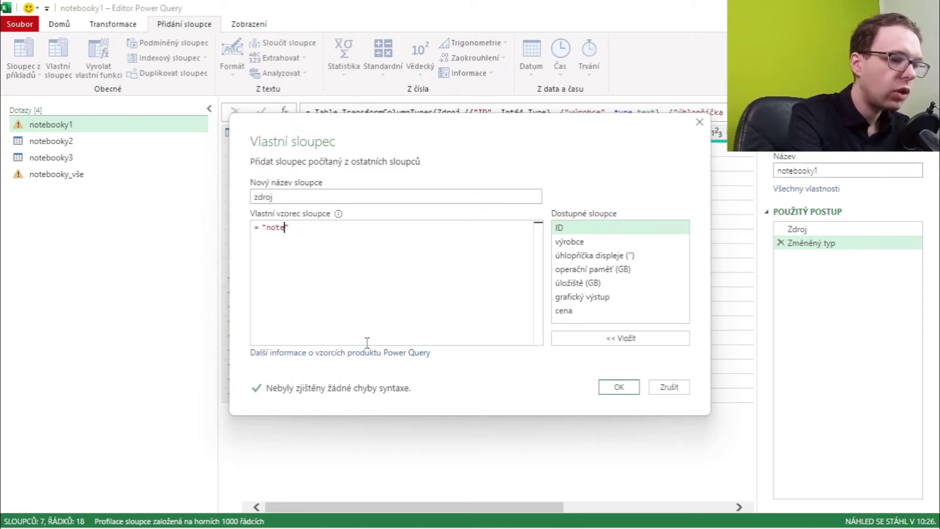
text(ooky1)
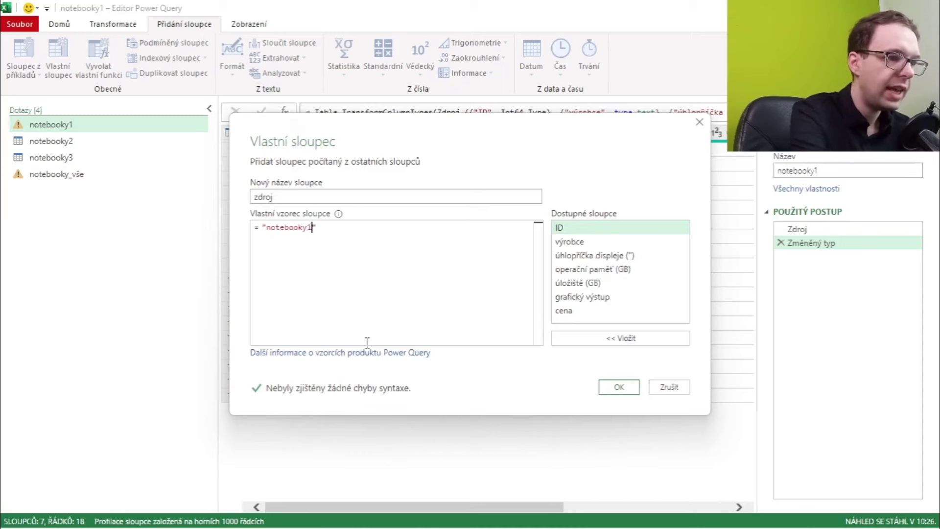
click(616, 386)
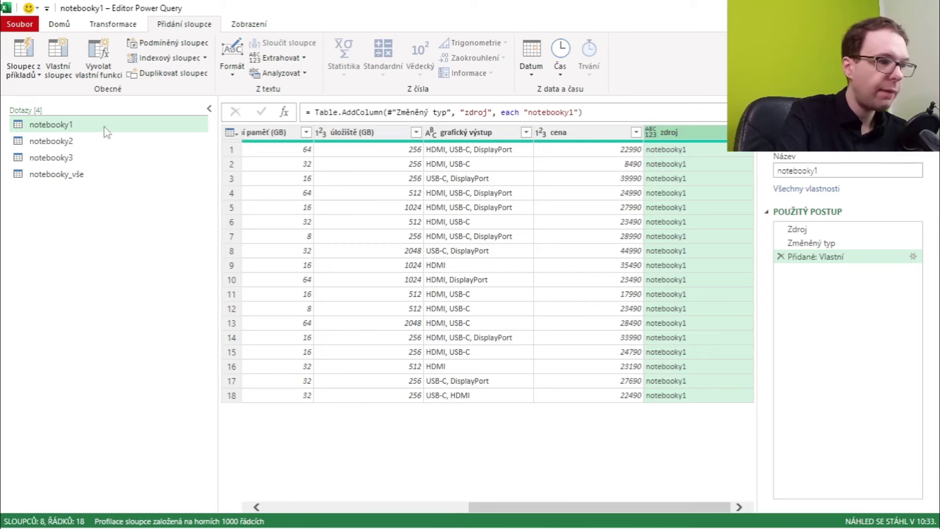
- Add a custom column zdroj with value "notebooky2" to the notebooky2 query
click(49, 141)
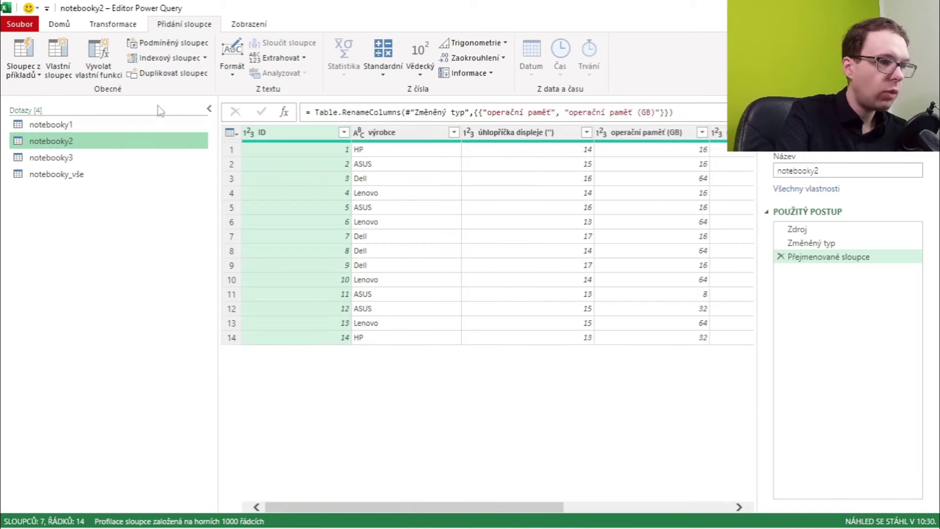
click(68, 72)
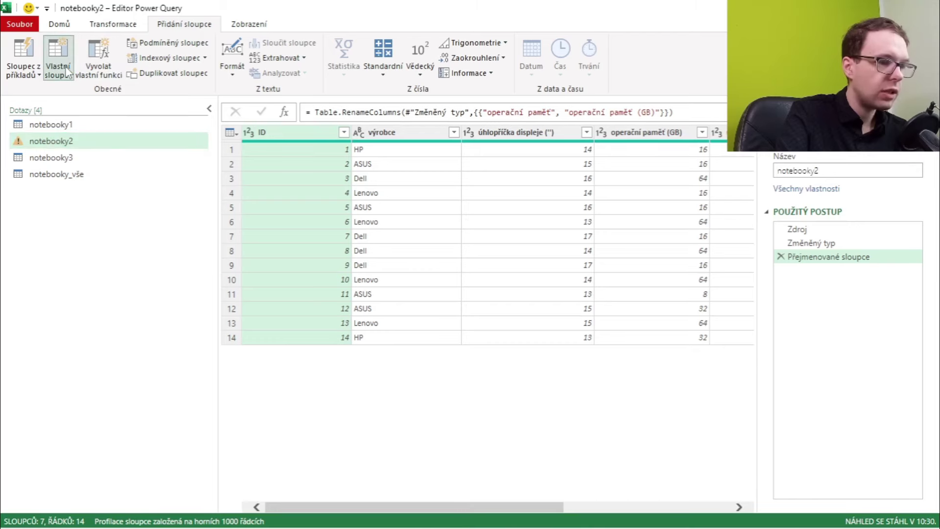
drag(323, 199, 240, 199)
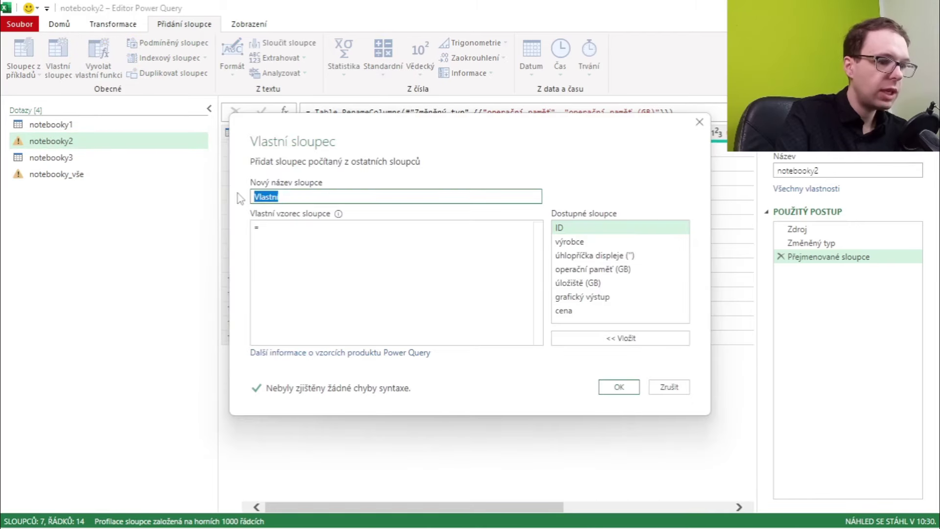
text(zdroj)
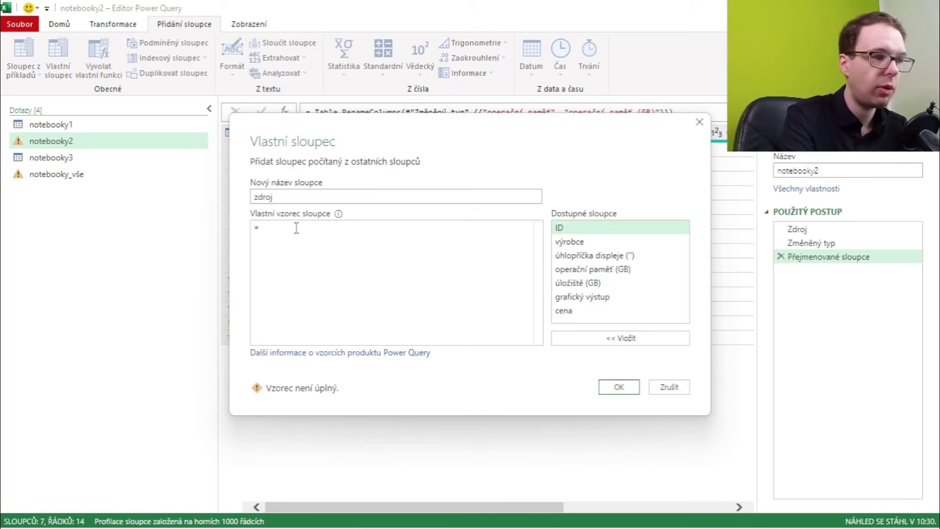
text(")
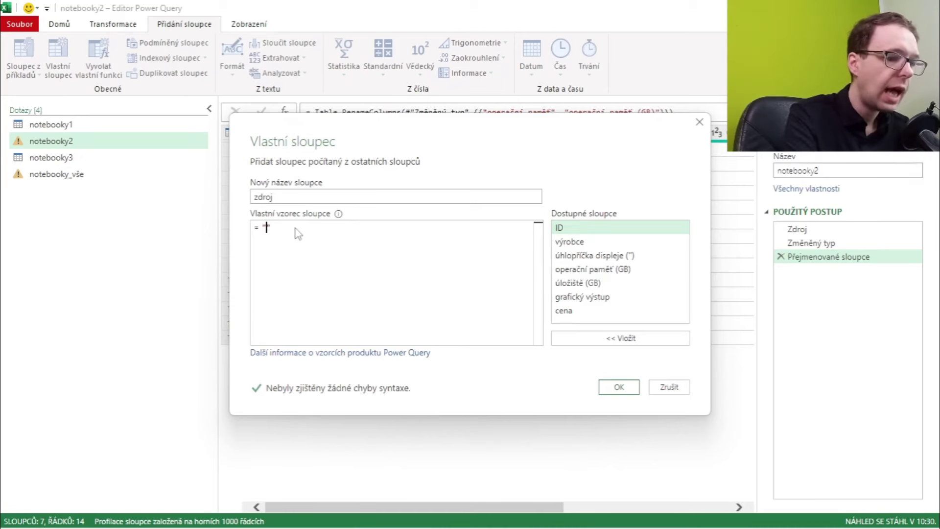
text(noteboopky2)
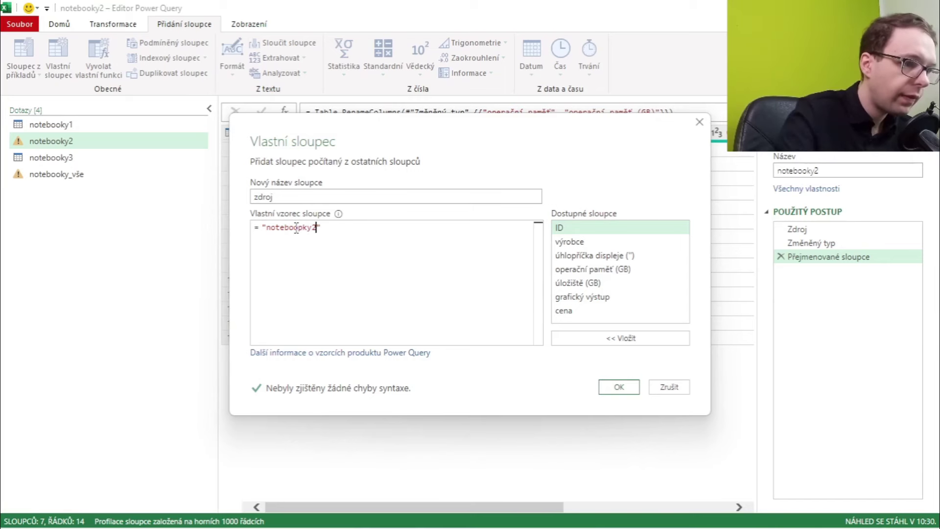
key(Left)
key(Left)
key(Left)
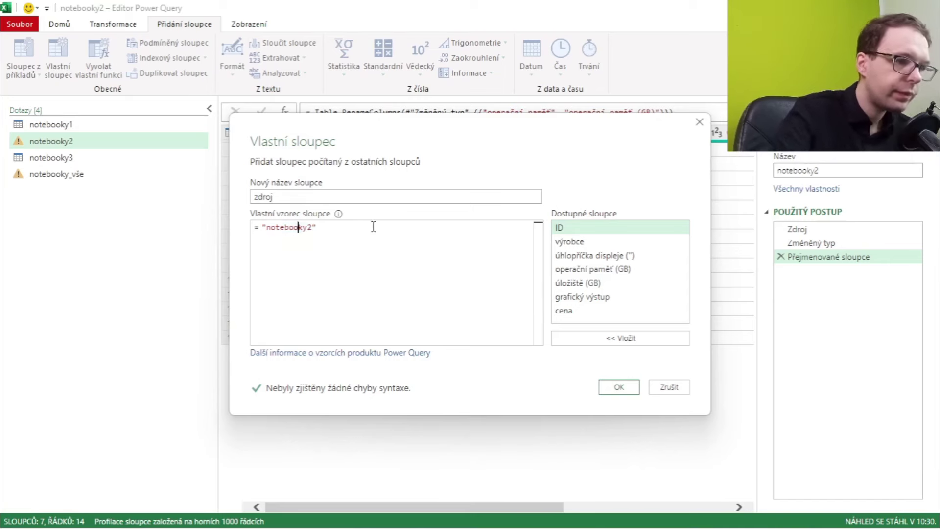
click(620, 390)
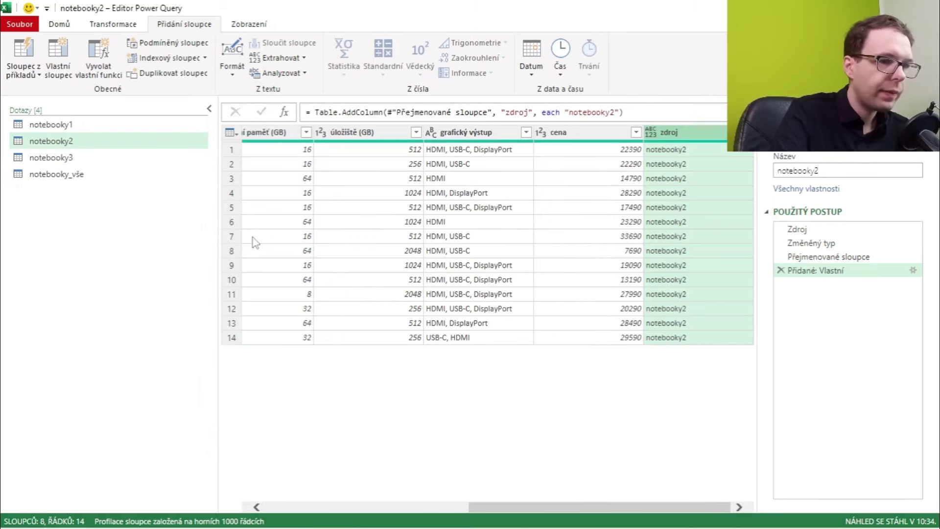
click(45, 159)
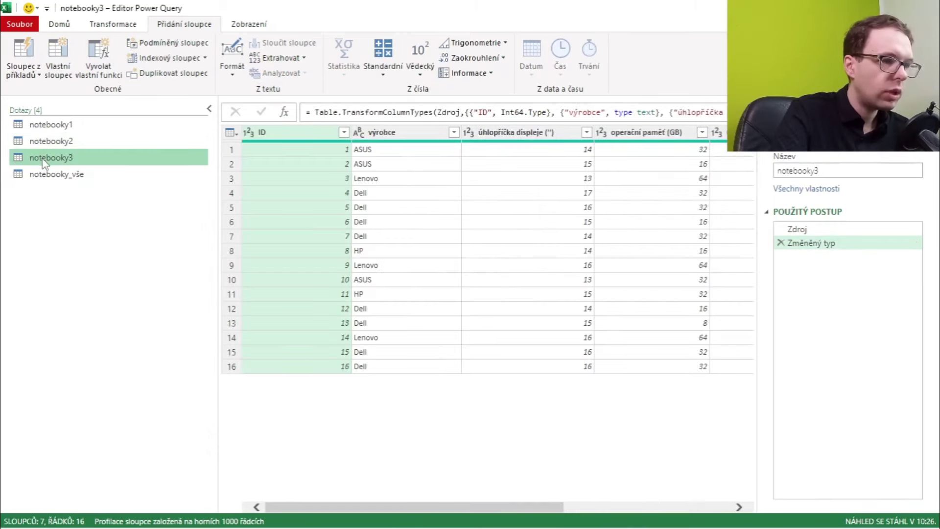
- Add a custom column zdroj with value "notebooky3" to the notebooky3 query
click(58, 54)
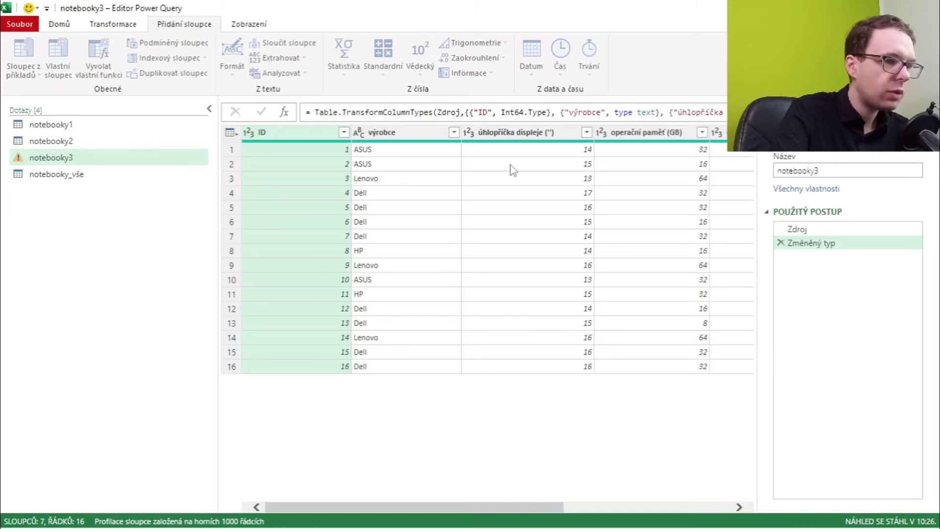
double_click(384, 193)
text(zdroj)
key(Tab)
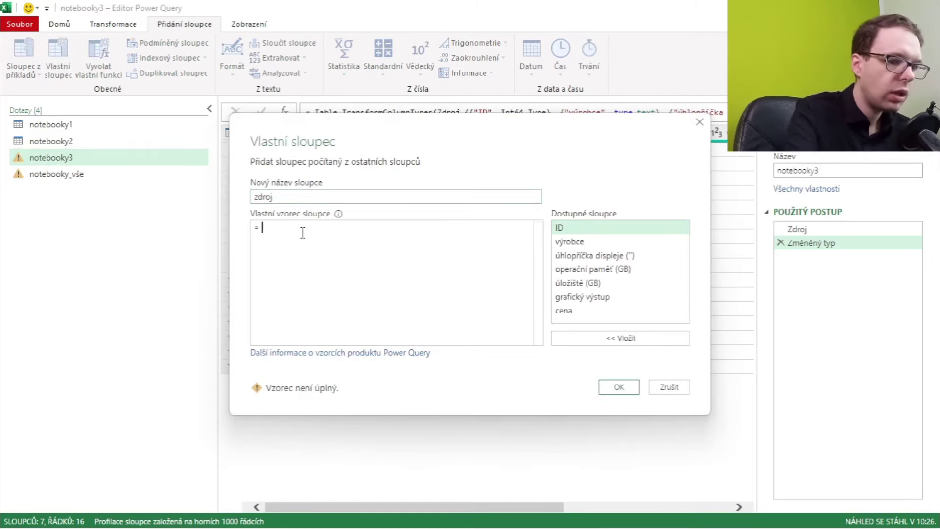
text("notebooky)
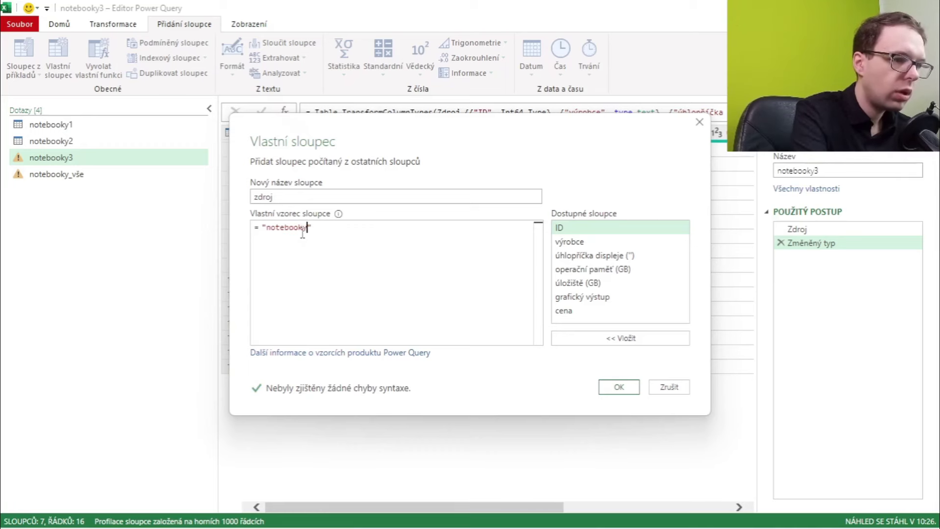
text(3)
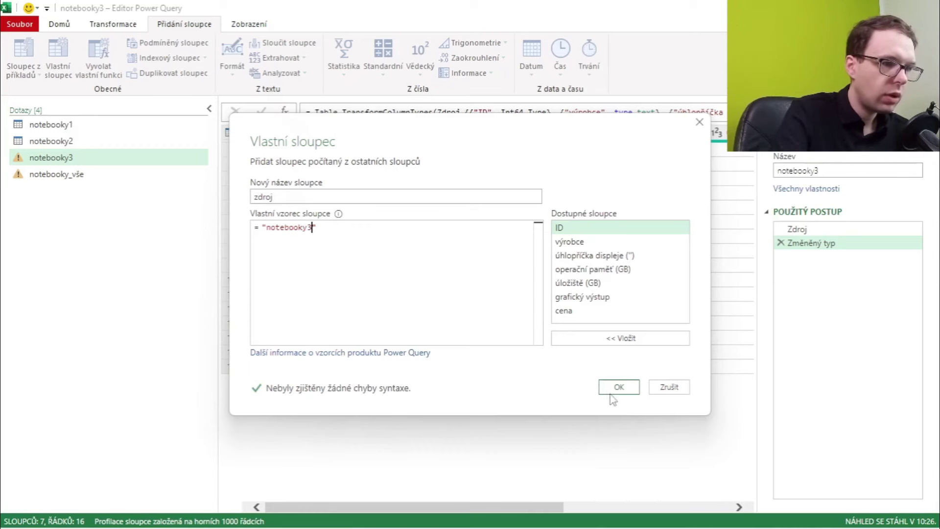
click(618, 388)
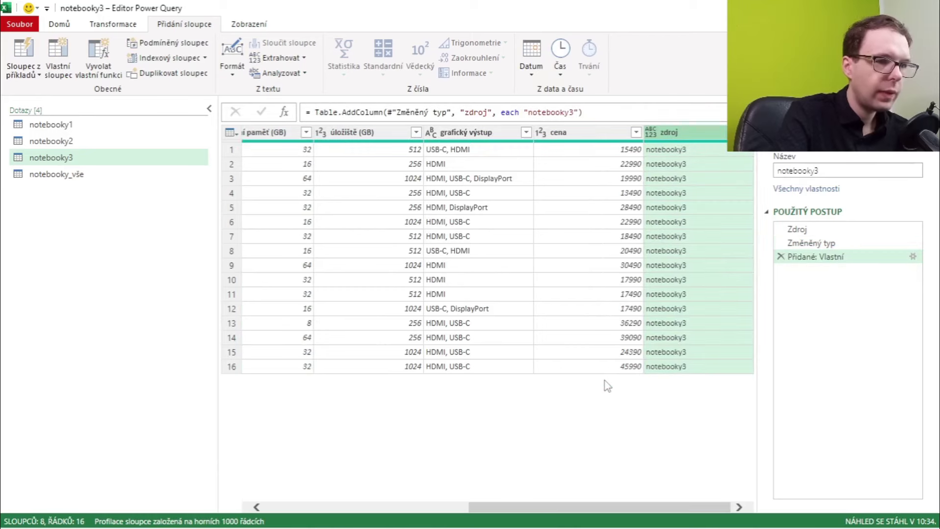
- Check that the combined notebooky_vše query shows zdroj labels for all 48 rows
click(56, 172)
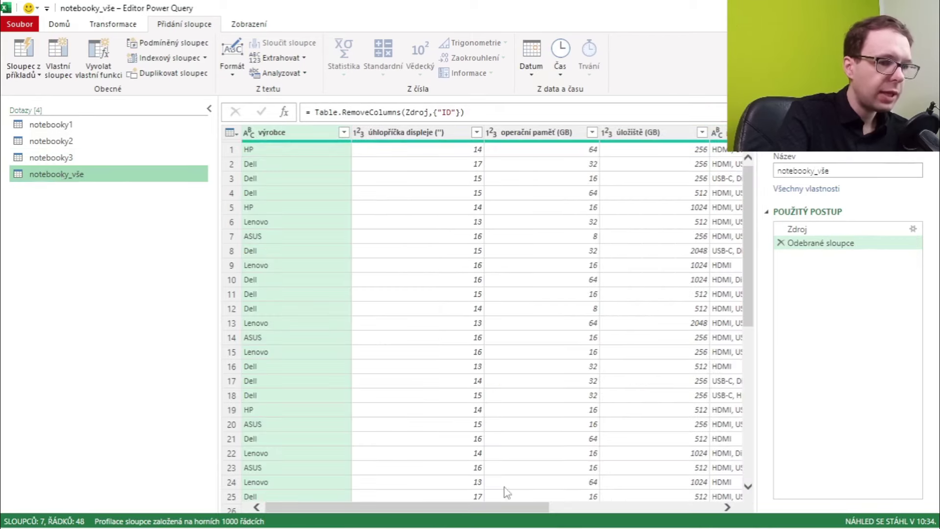
drag(410, 510, 626, 507)
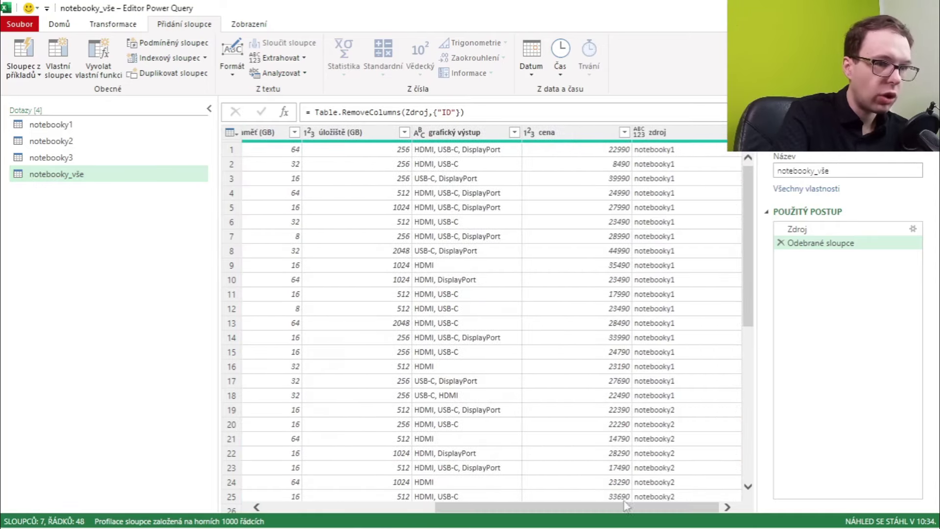
mouse_move(746, 245)
mouse_down()
mouse_move(753, 412)
mouse_move(749, 212)
mouse_up()
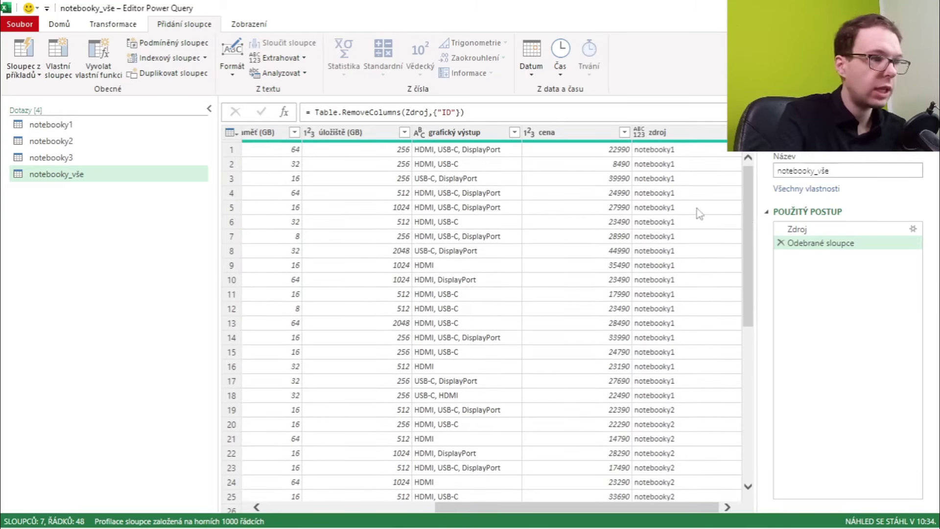
- Close and load the queries into Excel and refresh the pivot table
click(59, 24)
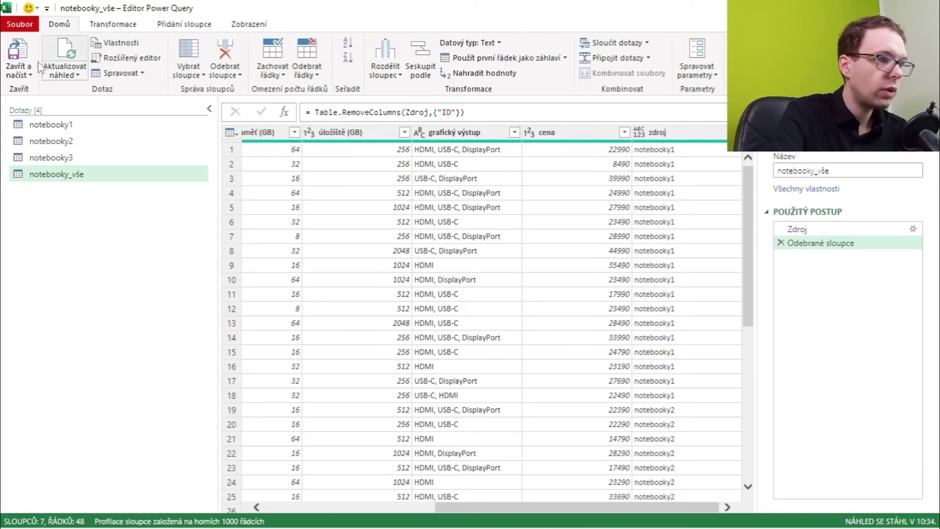
click(18, 74)
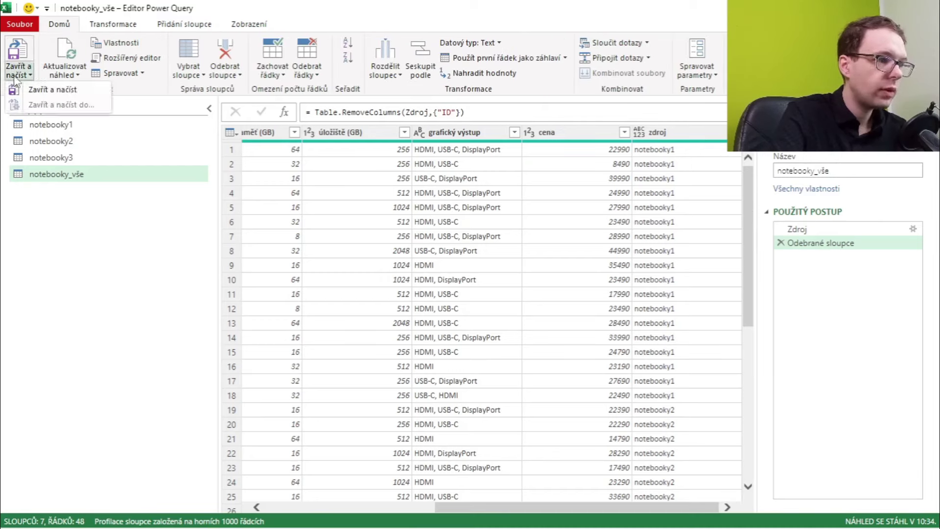
click(37, 90)
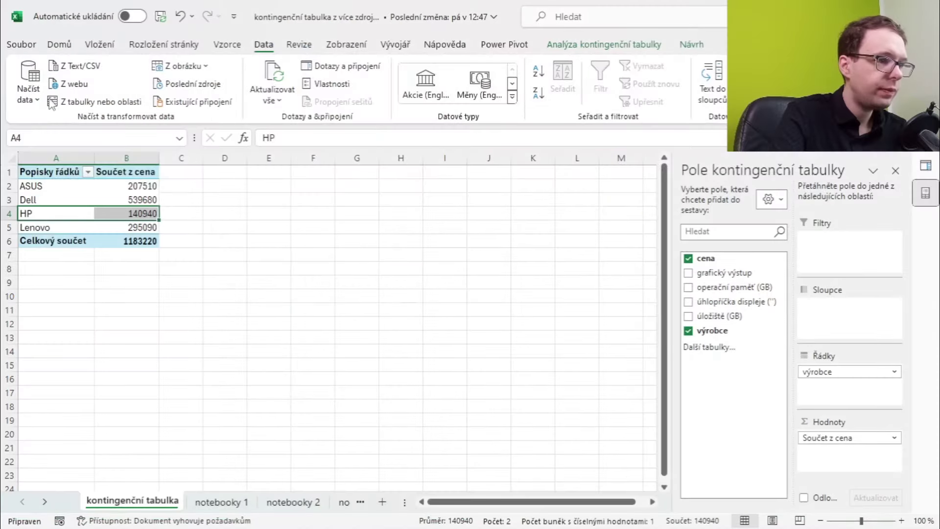
right_click(129, 200)
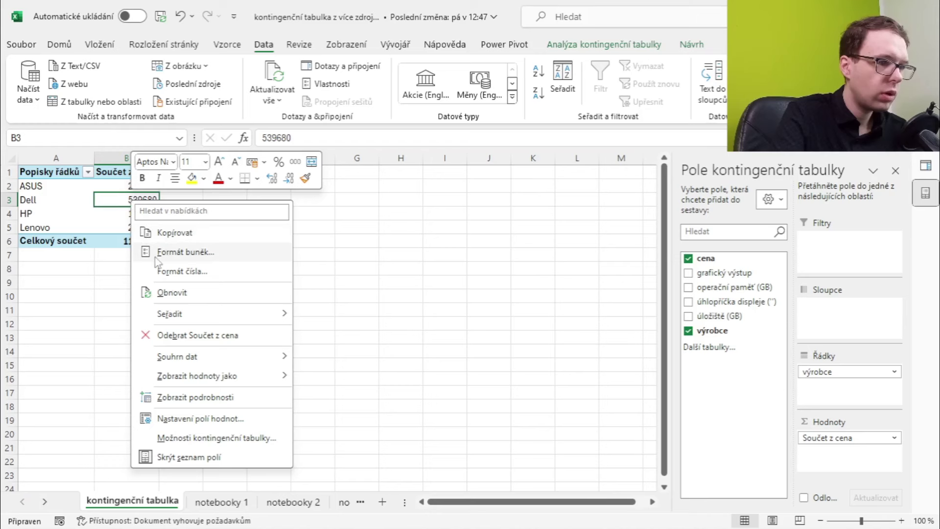
click(179, 298)
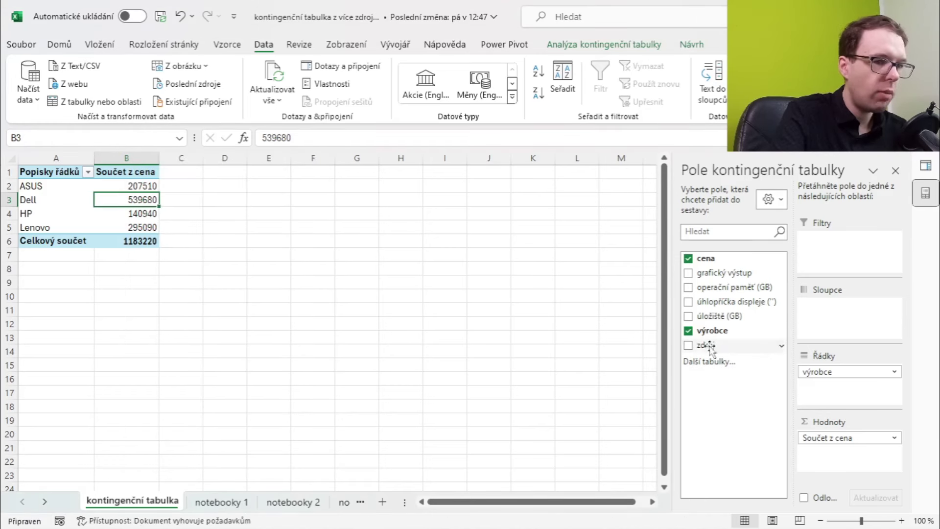
mouse_move(709, 345)
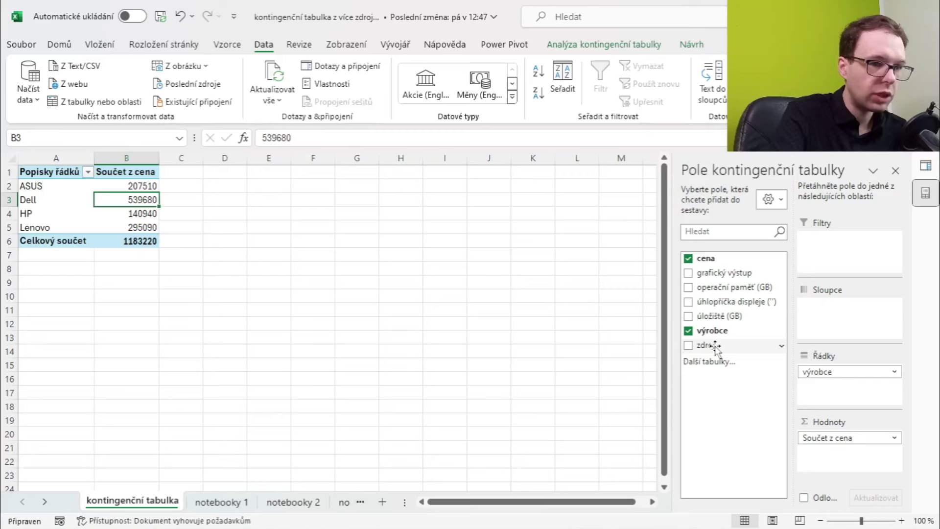
- Group the pivot rows by zdroj above výrobce, keeping the 1183220 grand total
drag(715, 346, 821, 370)
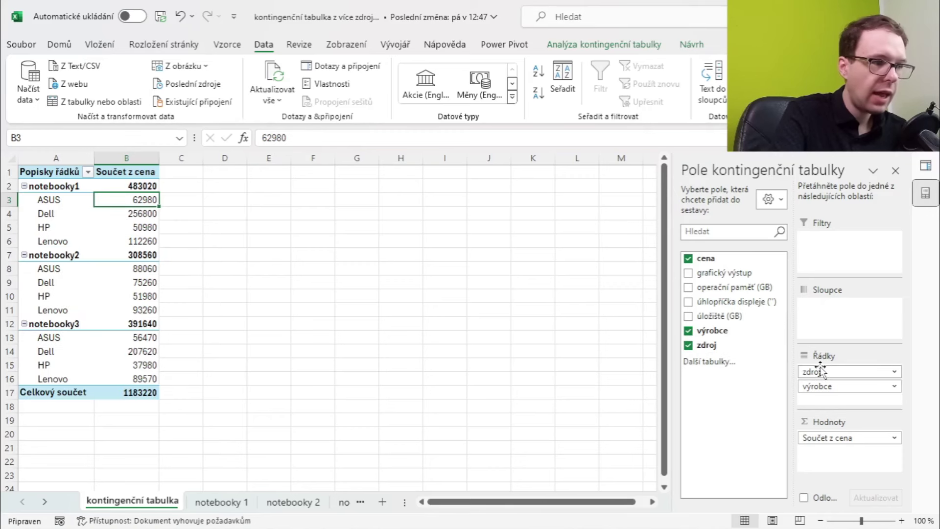
click(58, 215)
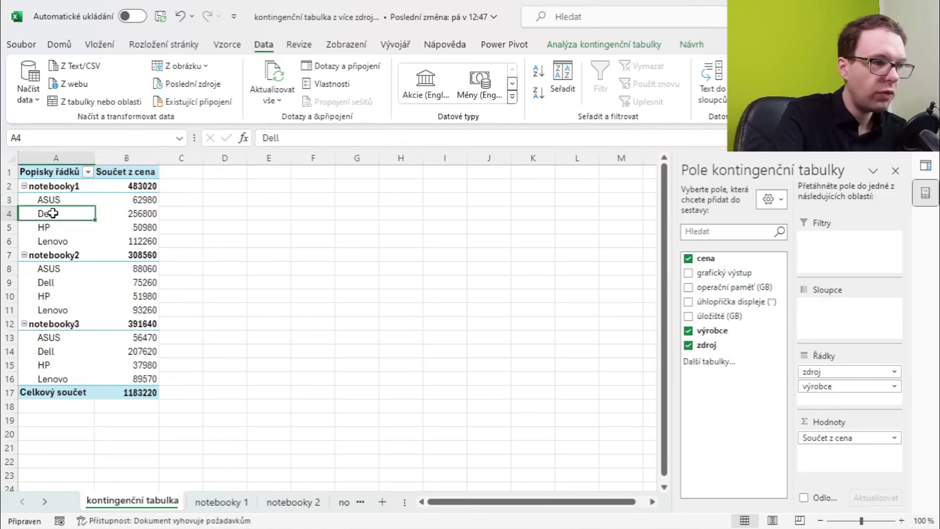
click(129, 219)
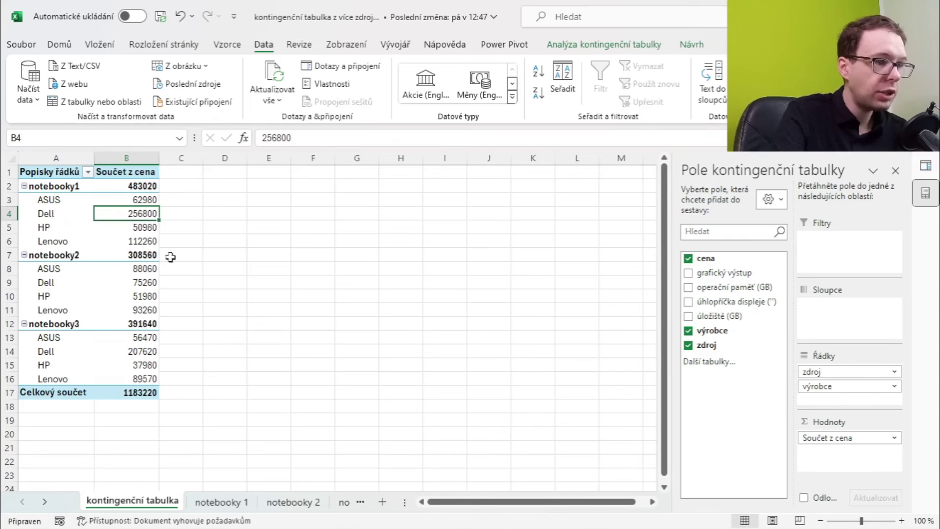
click(143, 392)
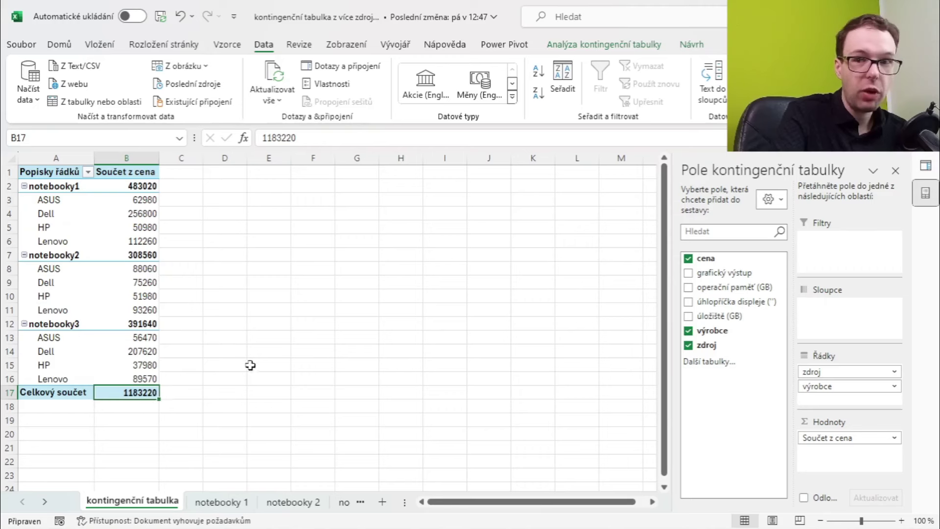